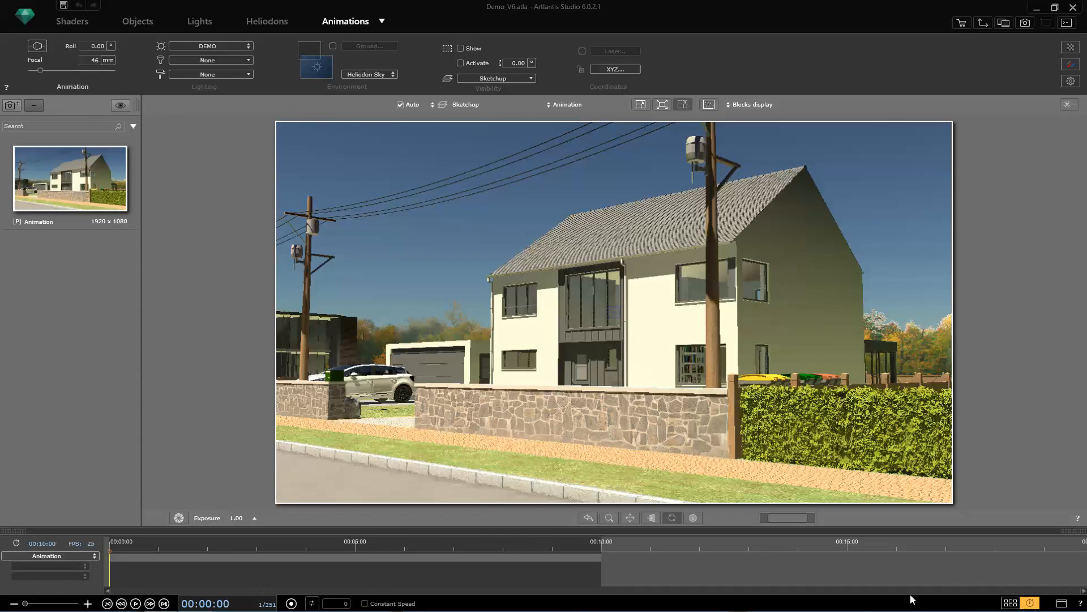
Enlarge the time scale of the animation timeline and look at the media catalog before returning to the timeline.
click(1074, 536)
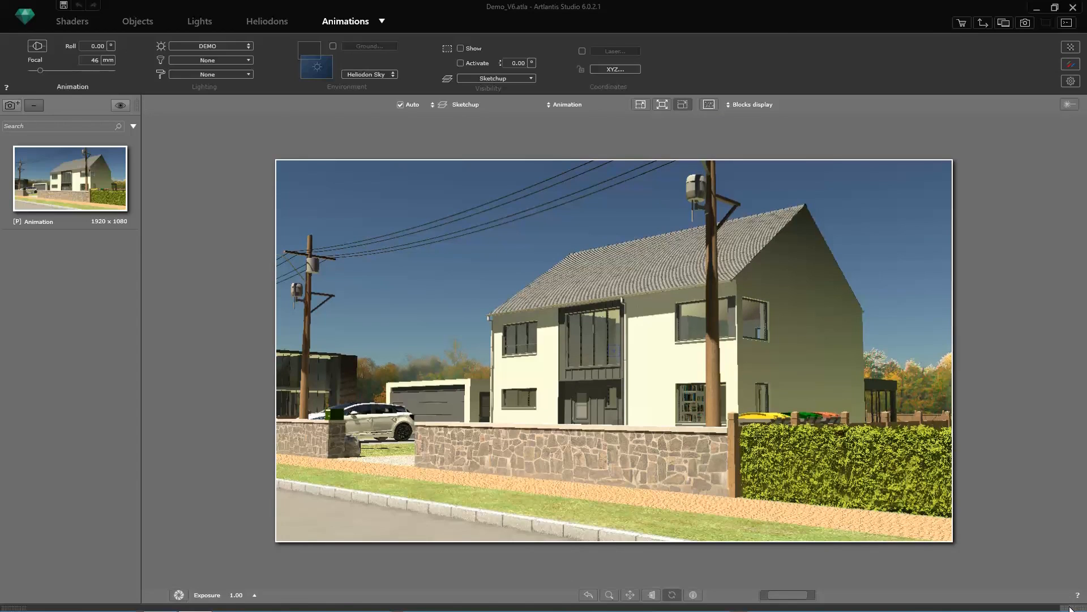
click(1073, 607)
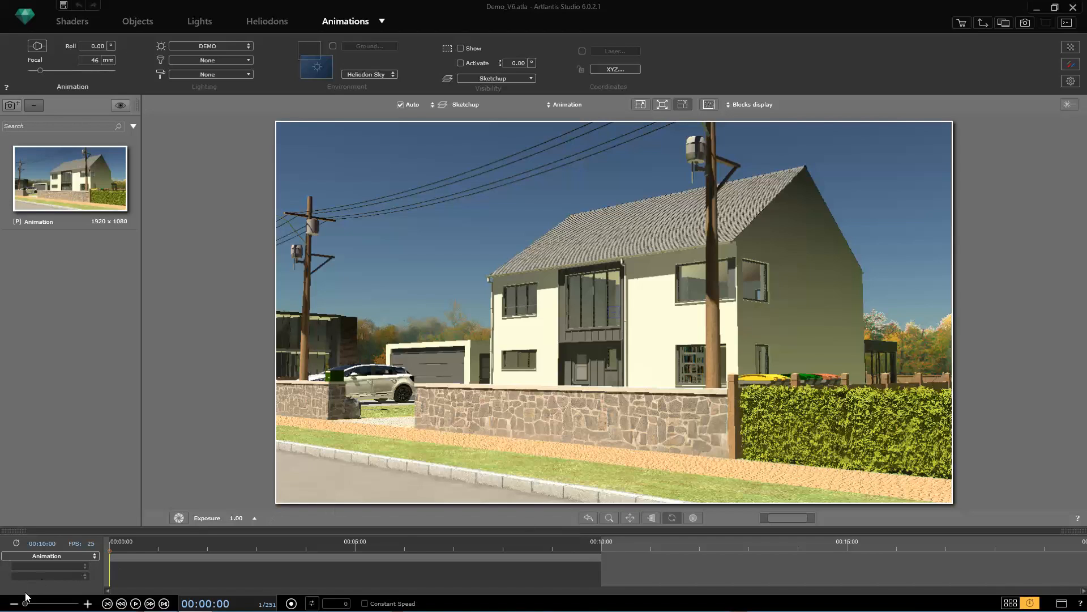
drag(25, 604, 36, 604)
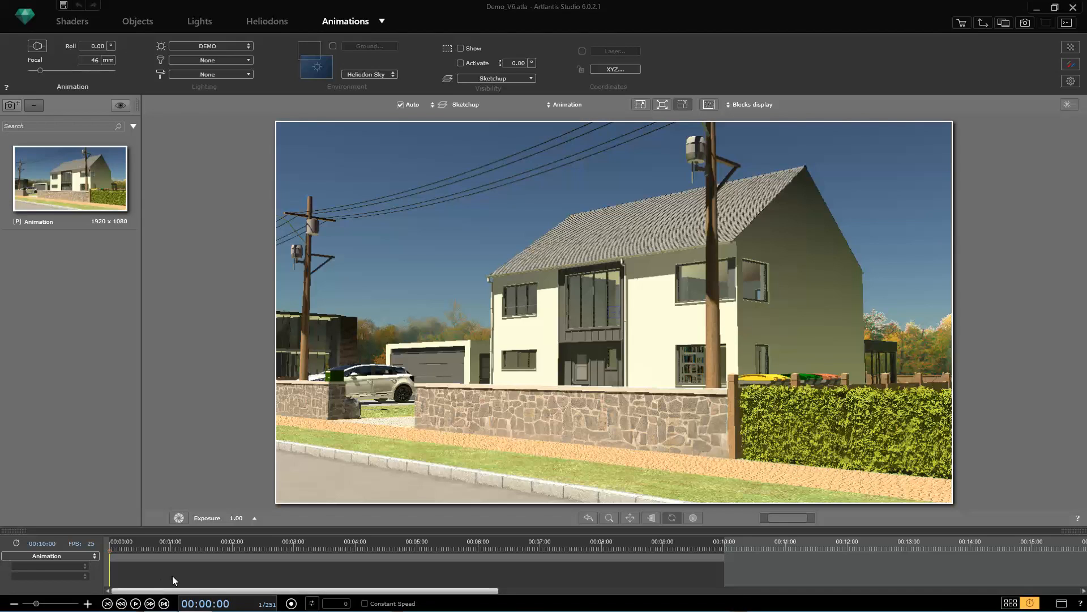
click(1011, 604)
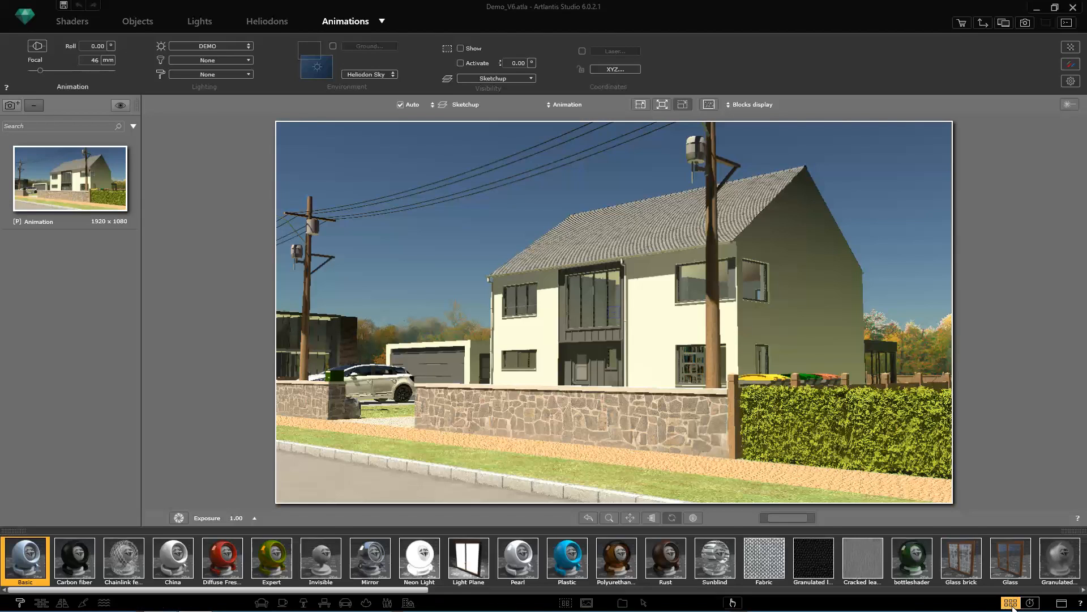
click(1031, 604)
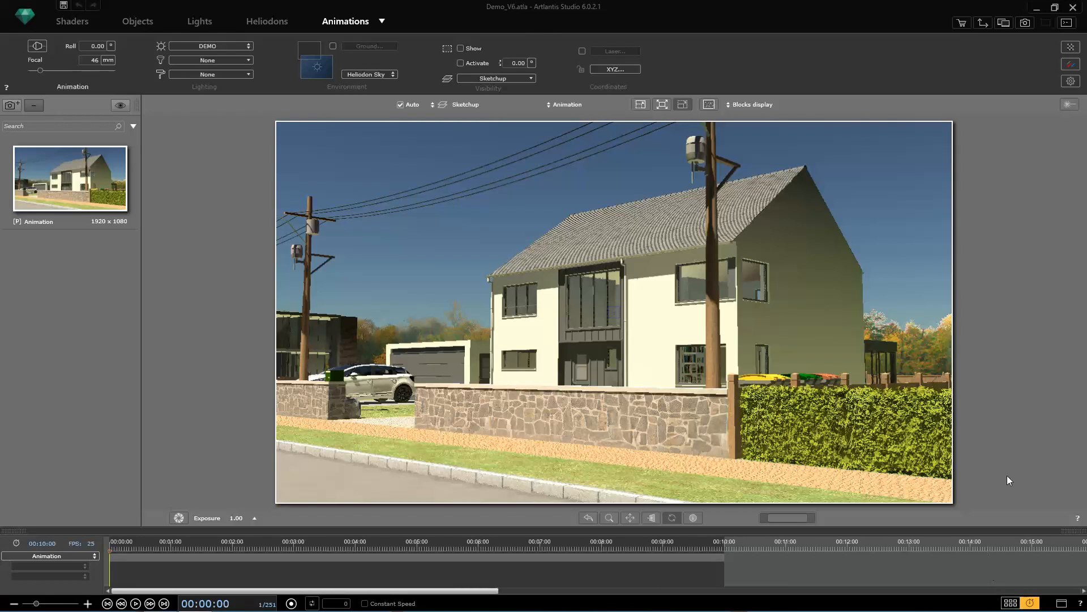
Draw a straight camera path in the 2D view along the road from the current camera position past the house, and close the view.
click(981, 21)
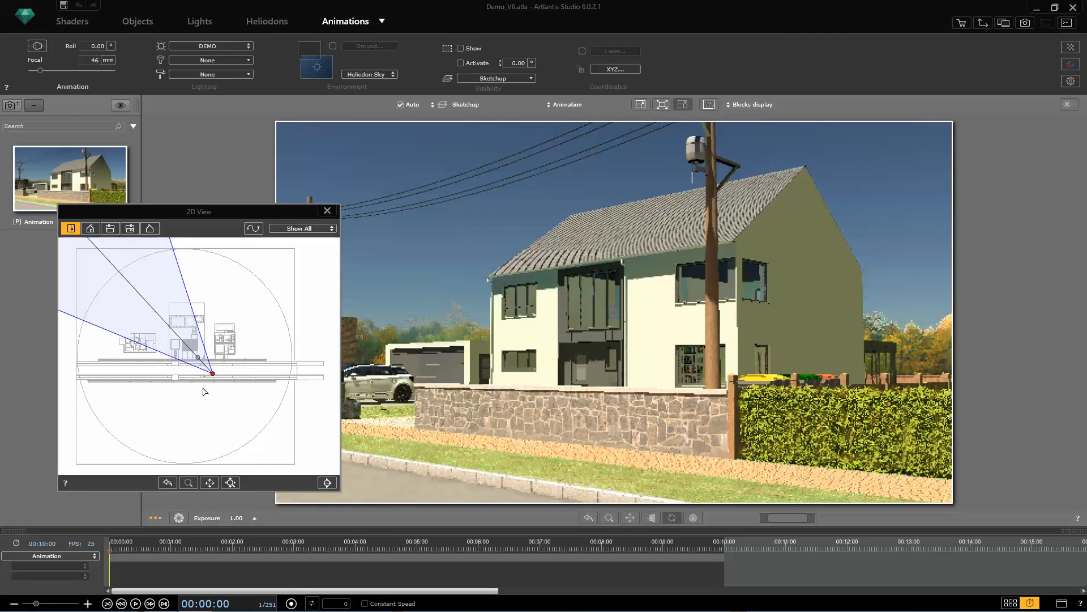
click(255, 232)
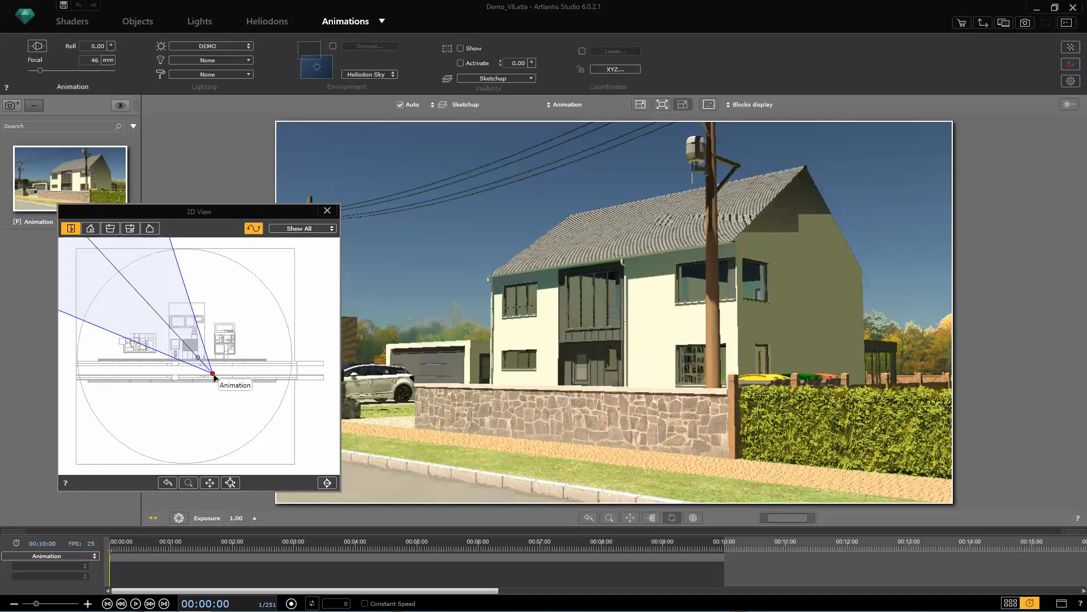
click(149, 375)
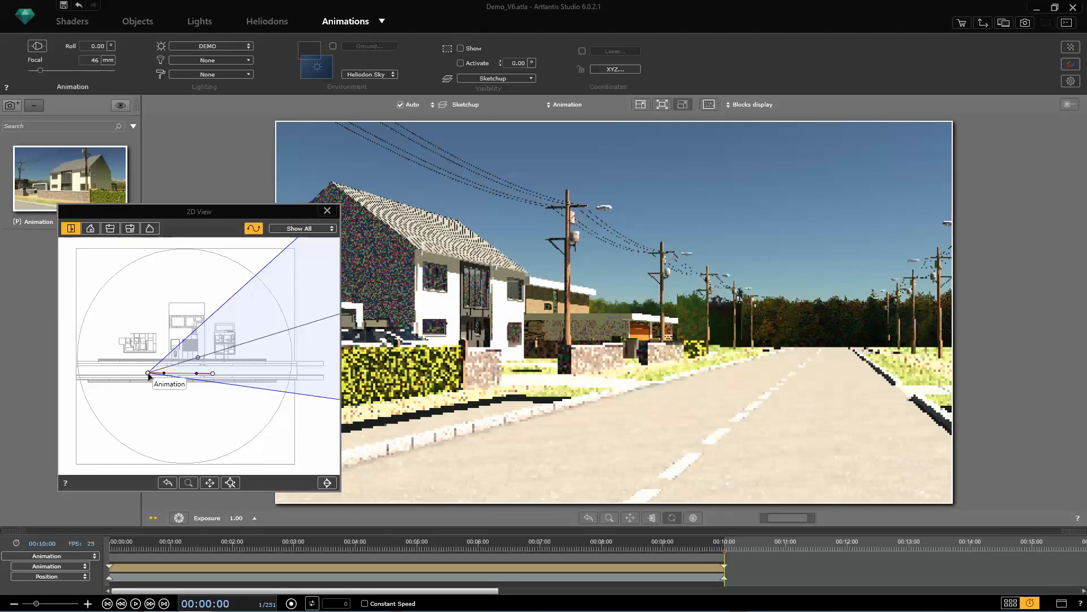
right_click(176, 376)
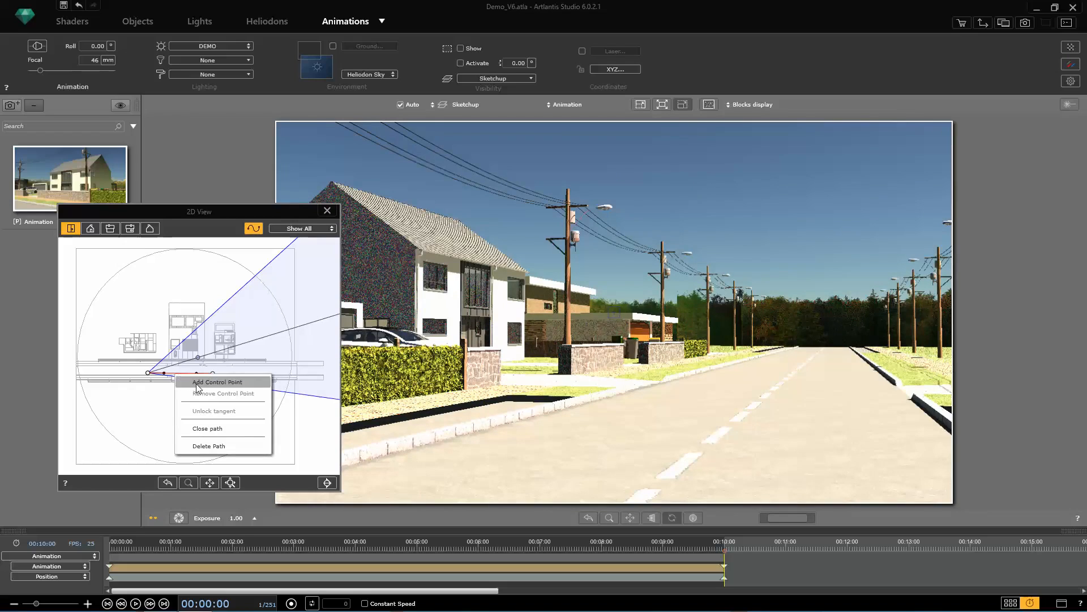
click(197, 385)
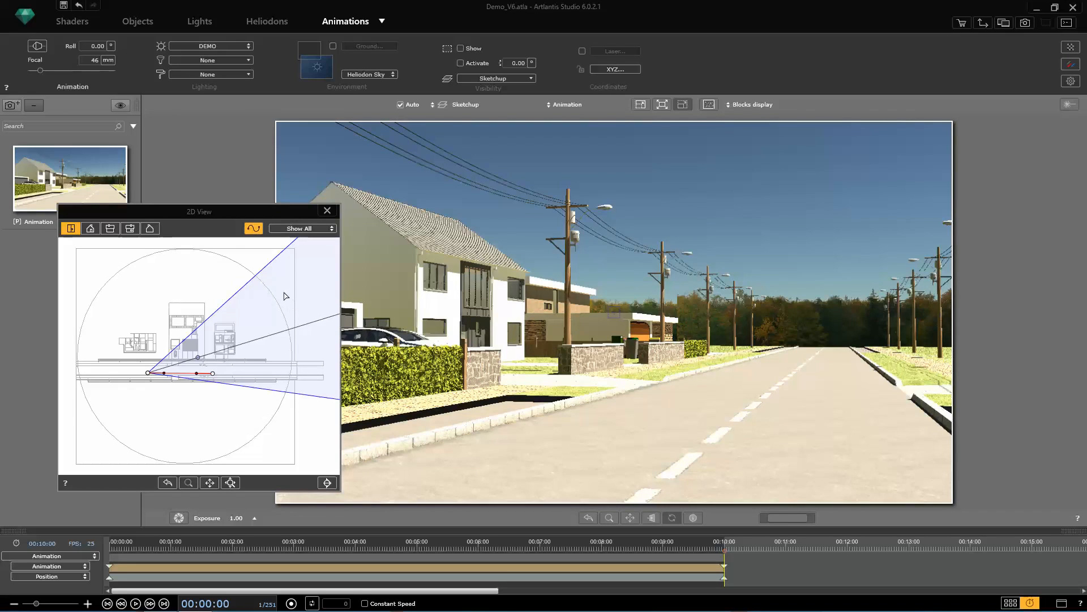
click(253, 228)
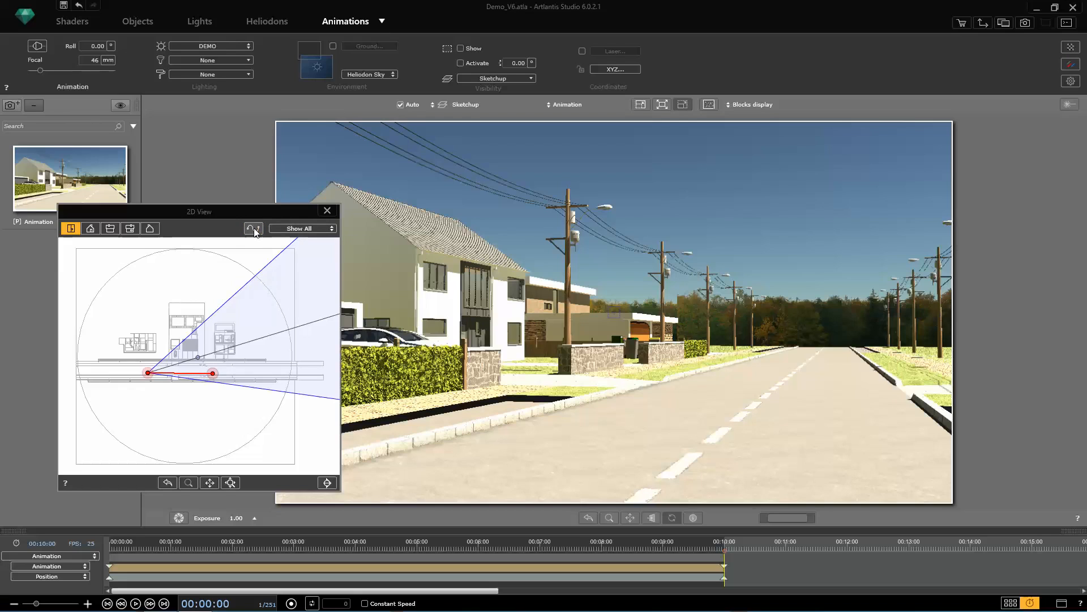
click(328, 212)
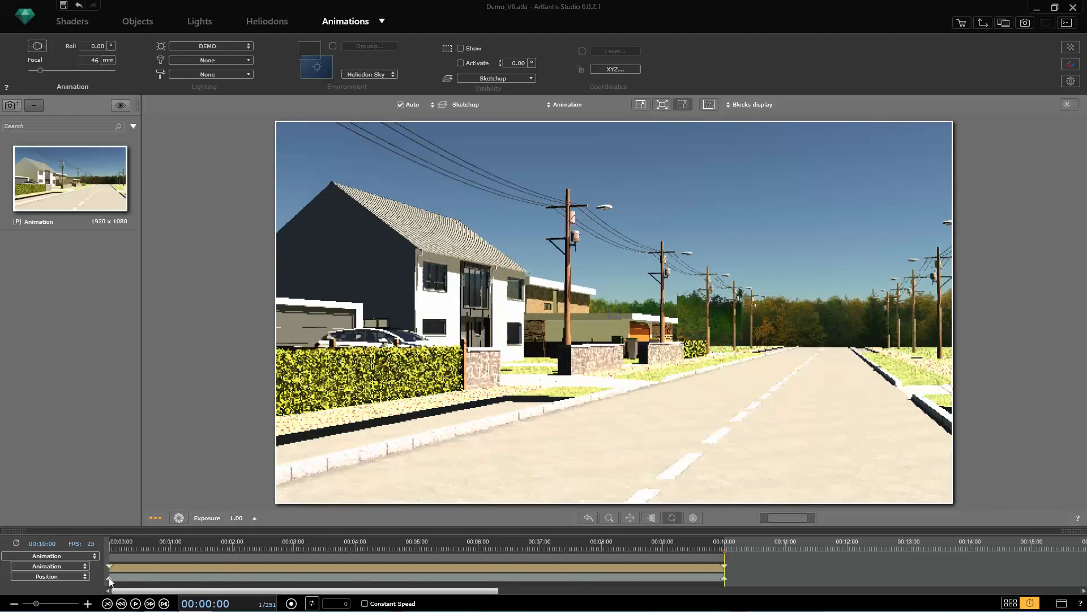
Play the camera animation from its start in the block-rendered preview and stop it.
click(135, 603)
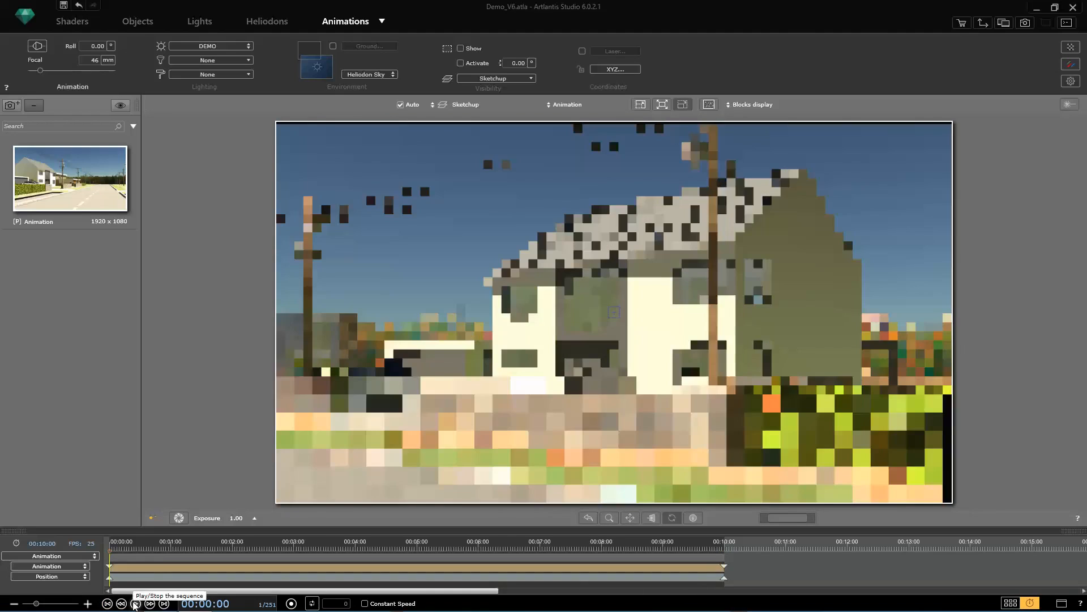
click(135, 604)
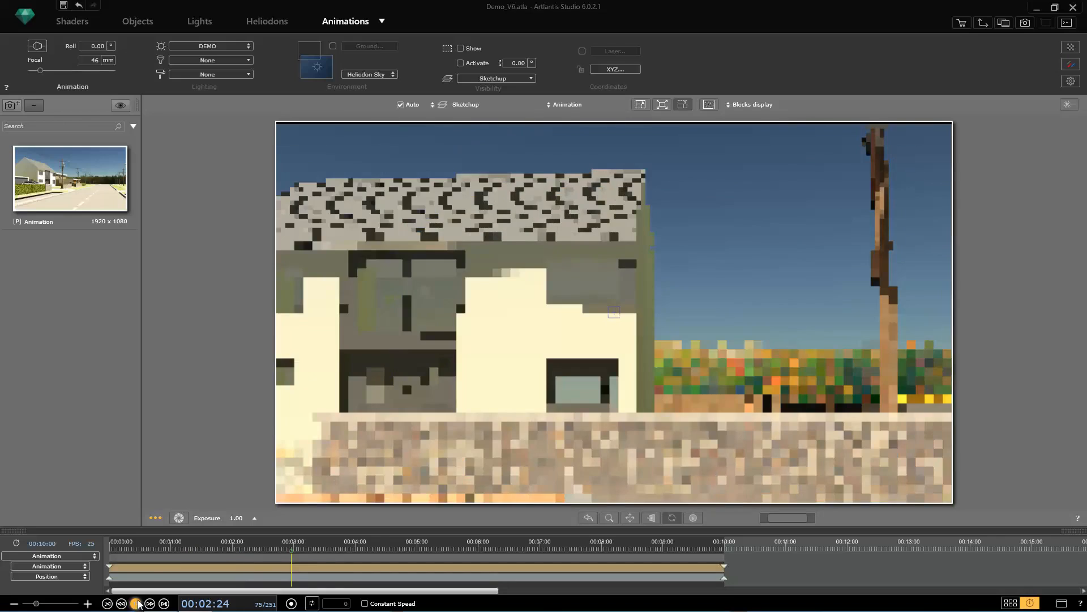
click(136, 604)
Play the sequence in OpenGL display, return to the first frame and restore the Blocks display.
click(767, 104)
click(778, 111)
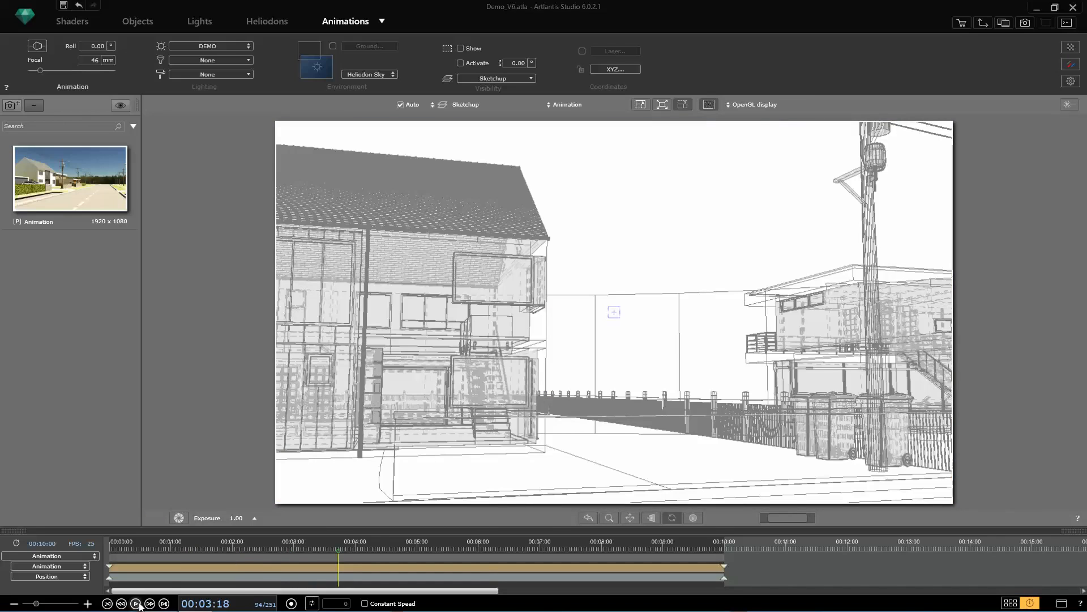
click(137, 603)
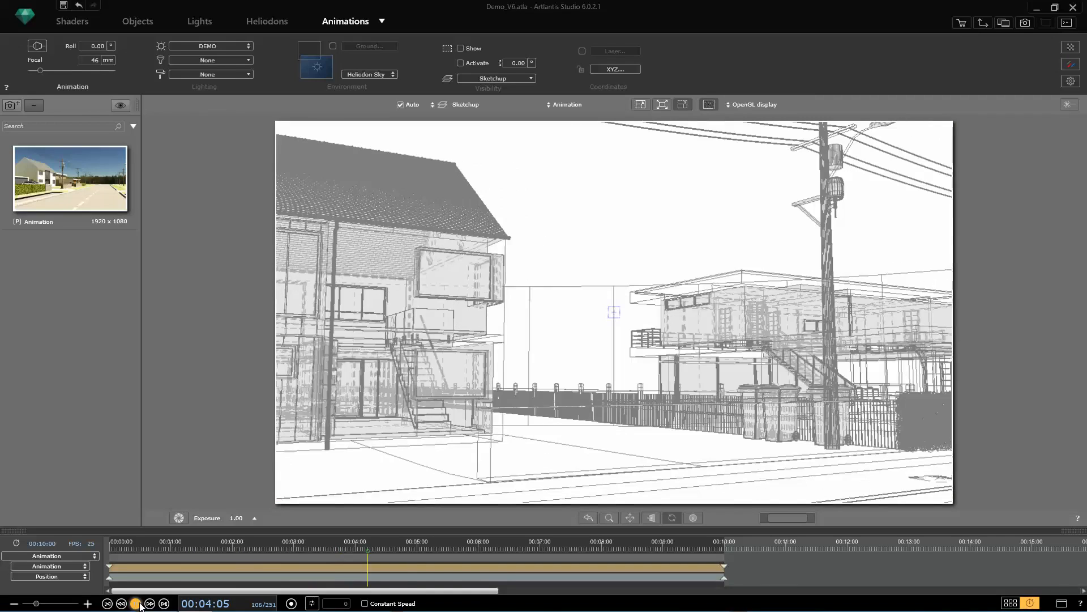
click(107, 604)
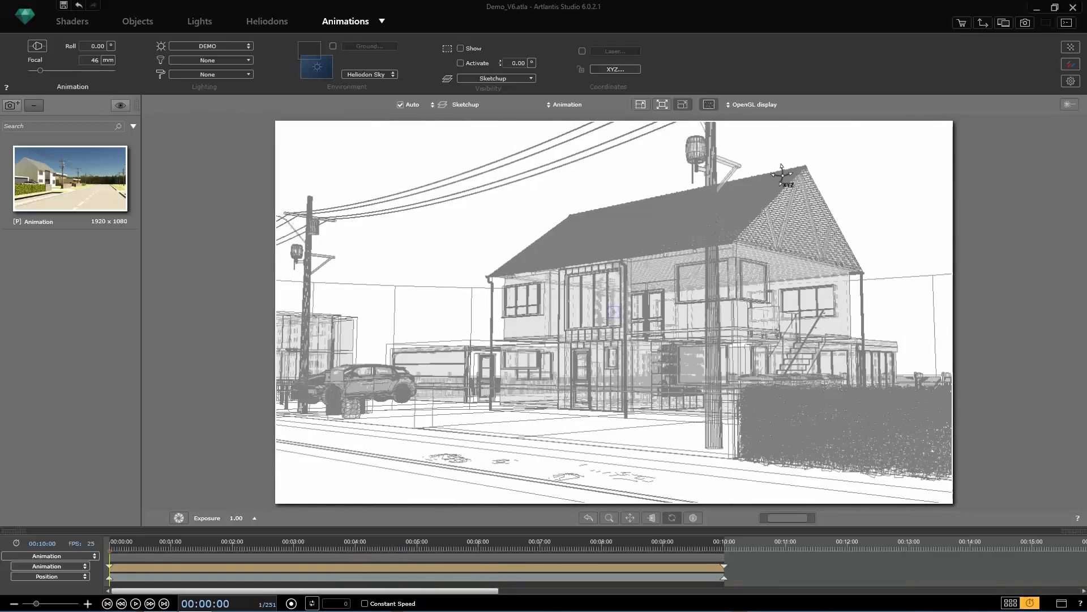
click(742, 104)
click(779, 123)
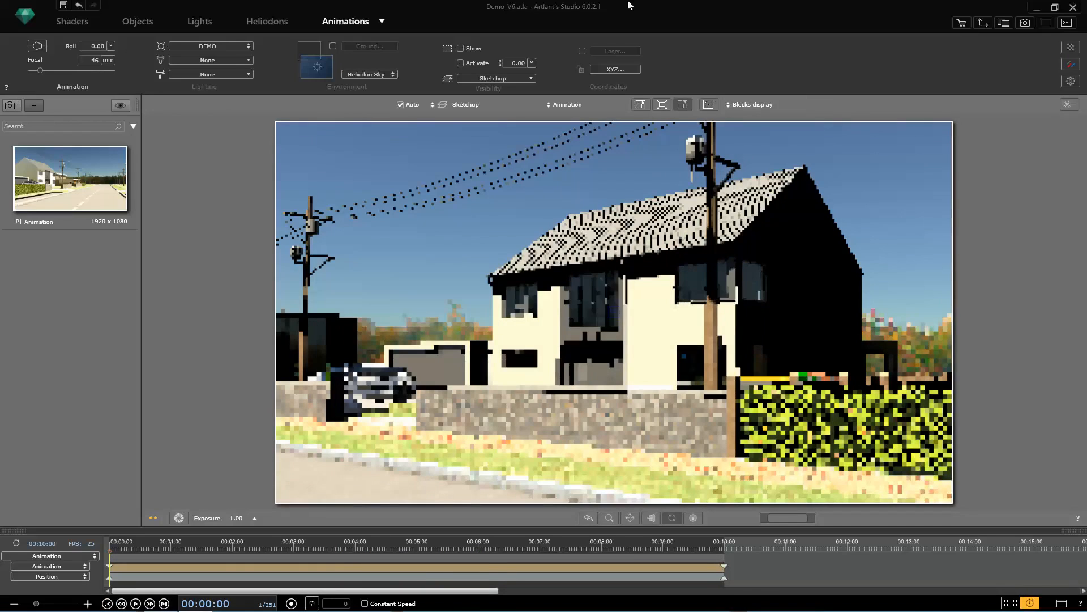
Place the animated figure Man-C0016 from the people catalog on the sidewalk in front of the hedge.
click(1011, 602)
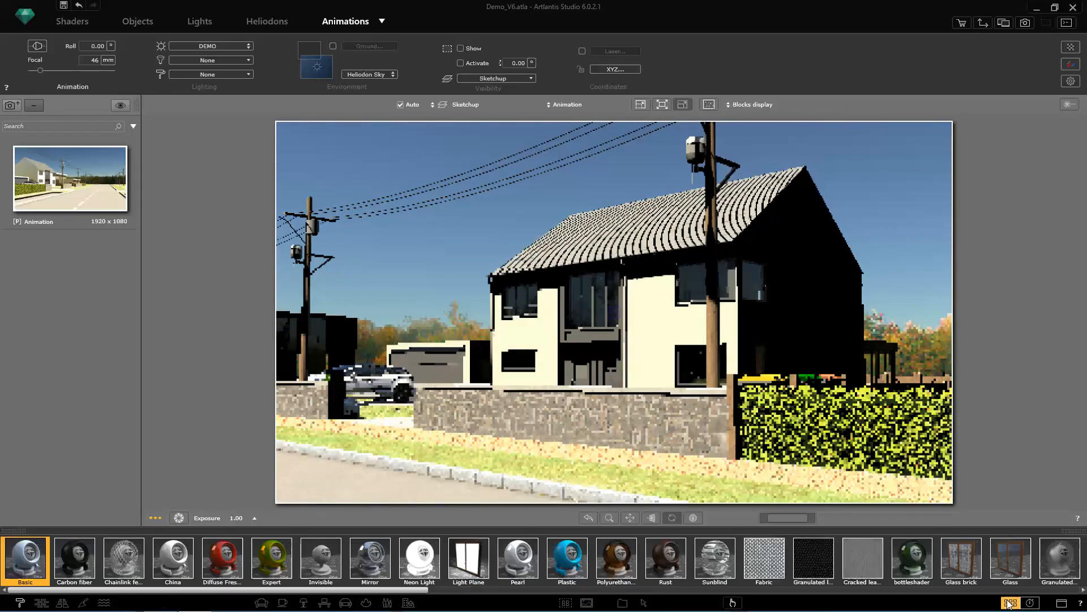
click(386, 603)
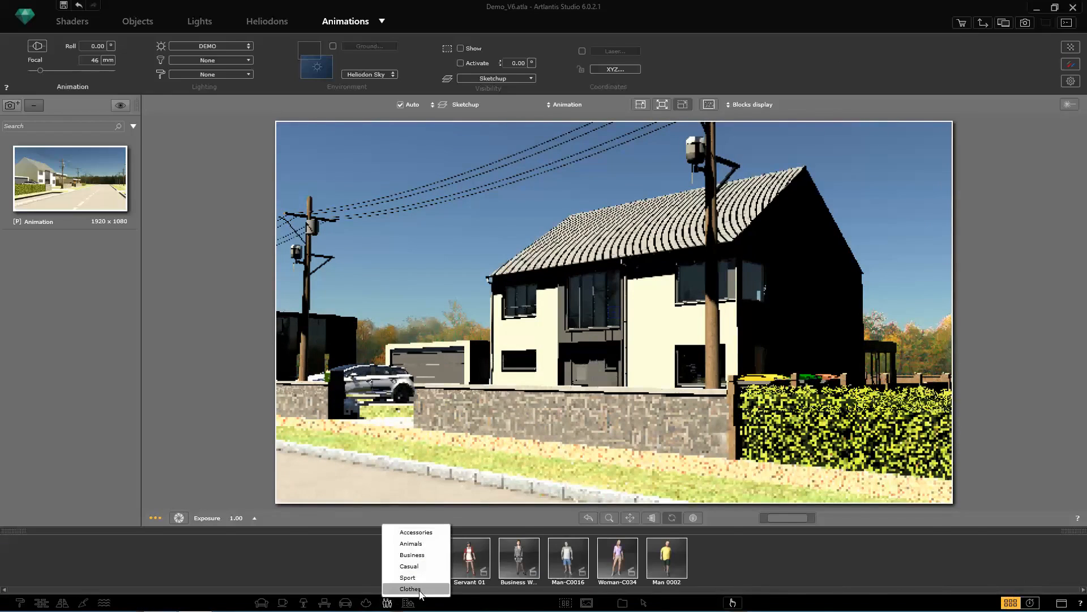
click(359, 574)
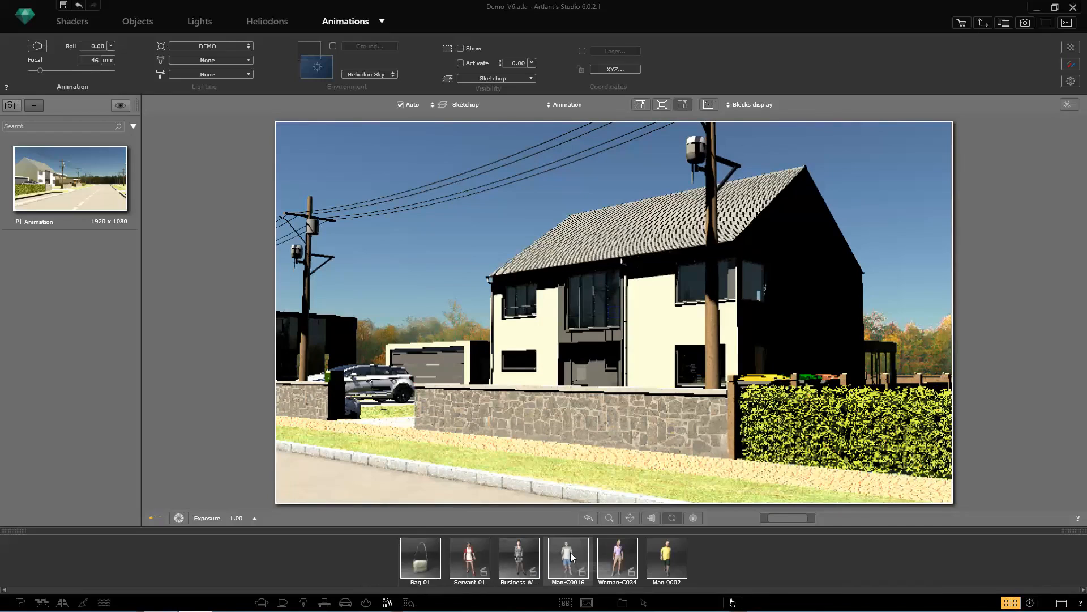
click(666, 558)
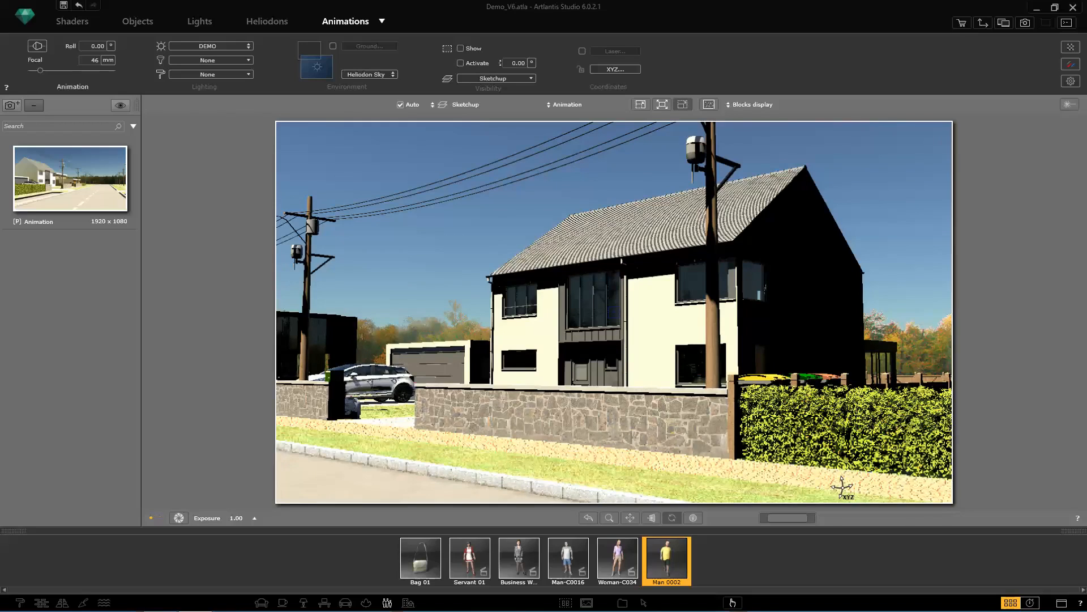
click(565, 560)
drag(568, 565, 820, 477)
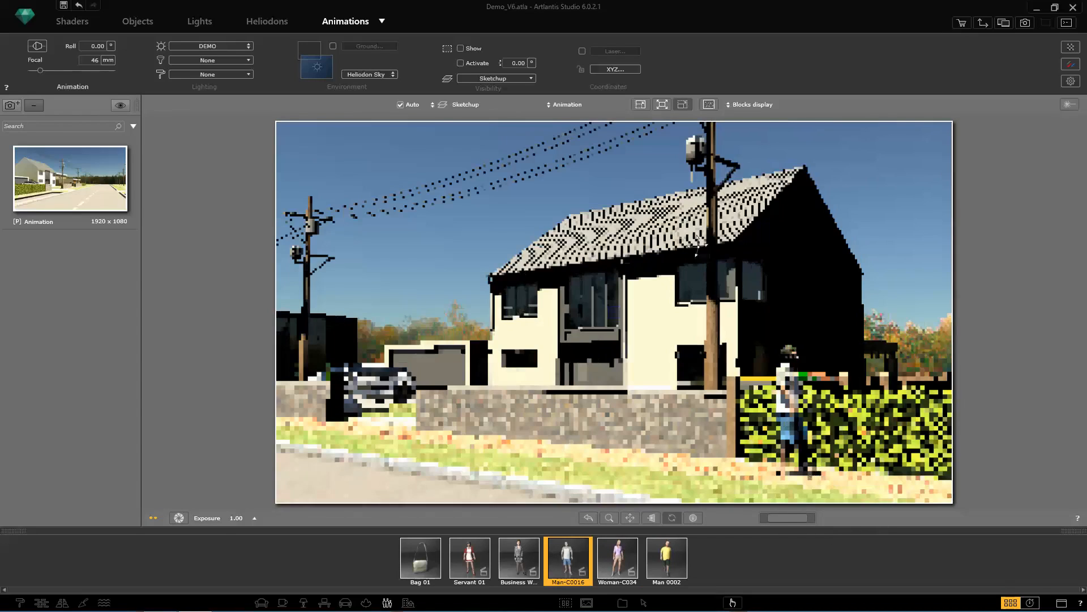
Rotate the placed man about the Z axis to about -172° and look through his available behaviors.
click(140, 23)
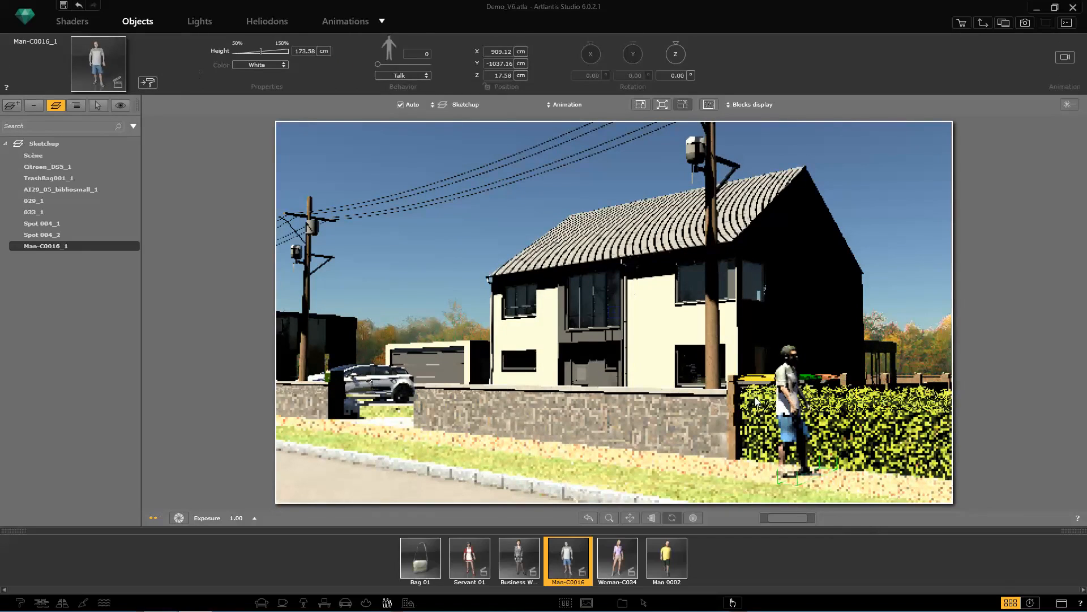
mouse_move(820, 481)
mouse_move(826, 480)
mouse_down()
mouse_move(839, 477)
mouse_move(817, 471)
mouse_up()
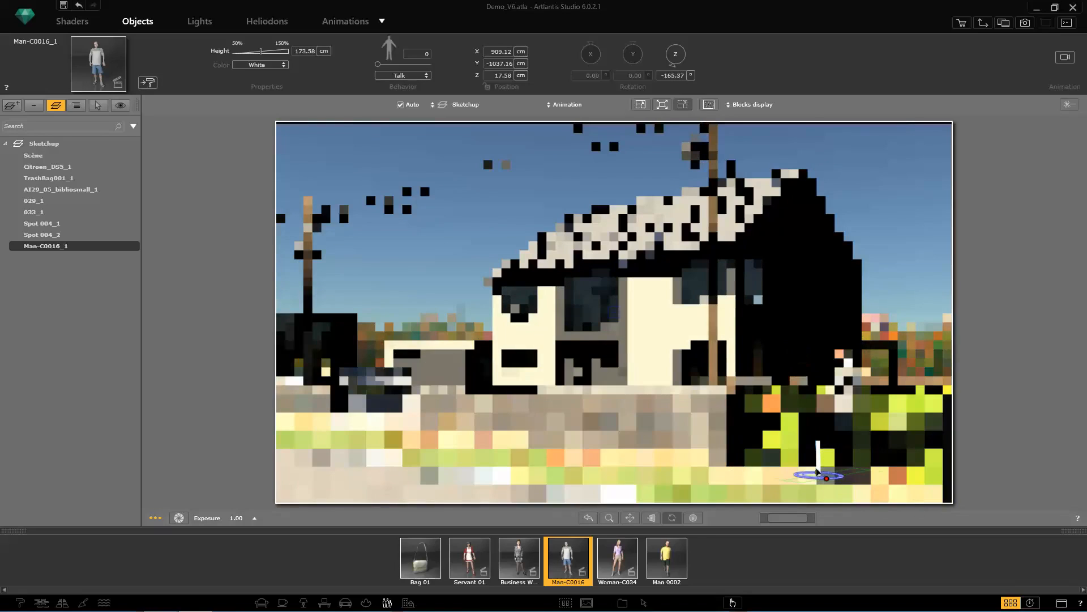
drag(817, 471, 811, 473)
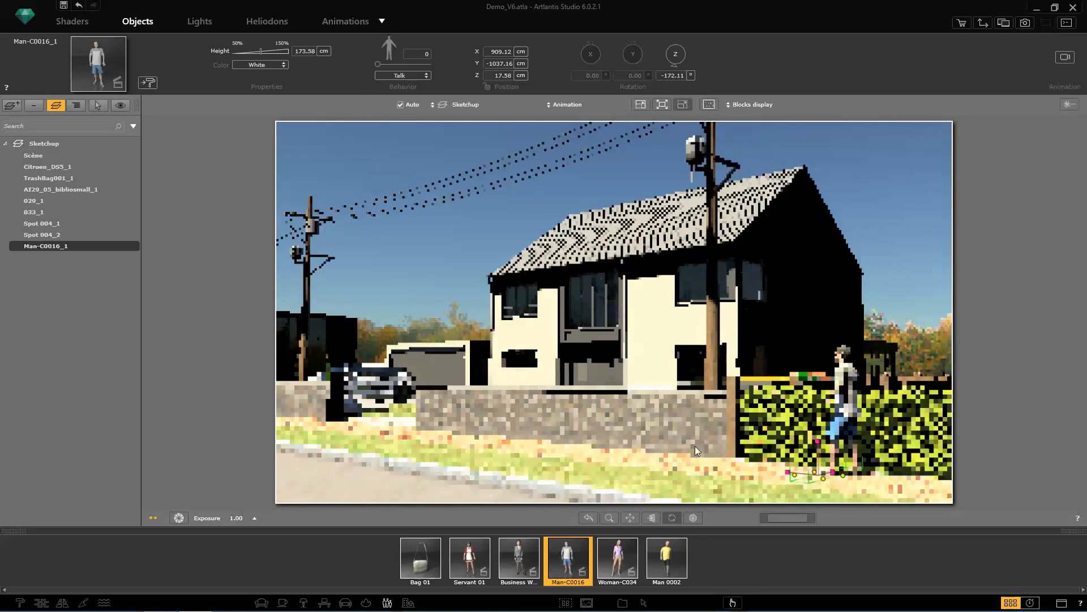
click(386, 76)
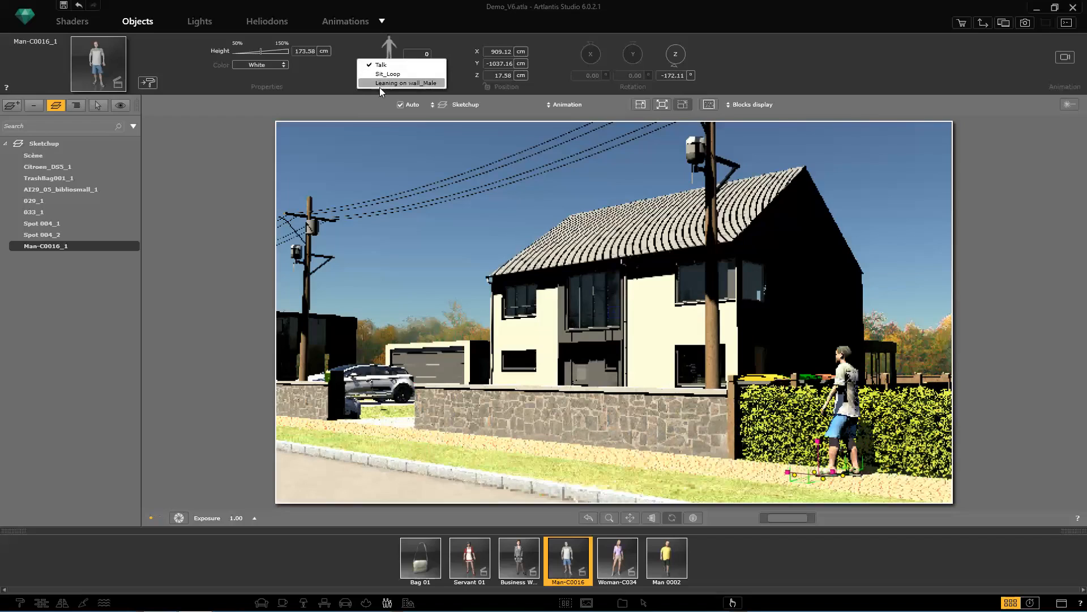
click(372, 107)
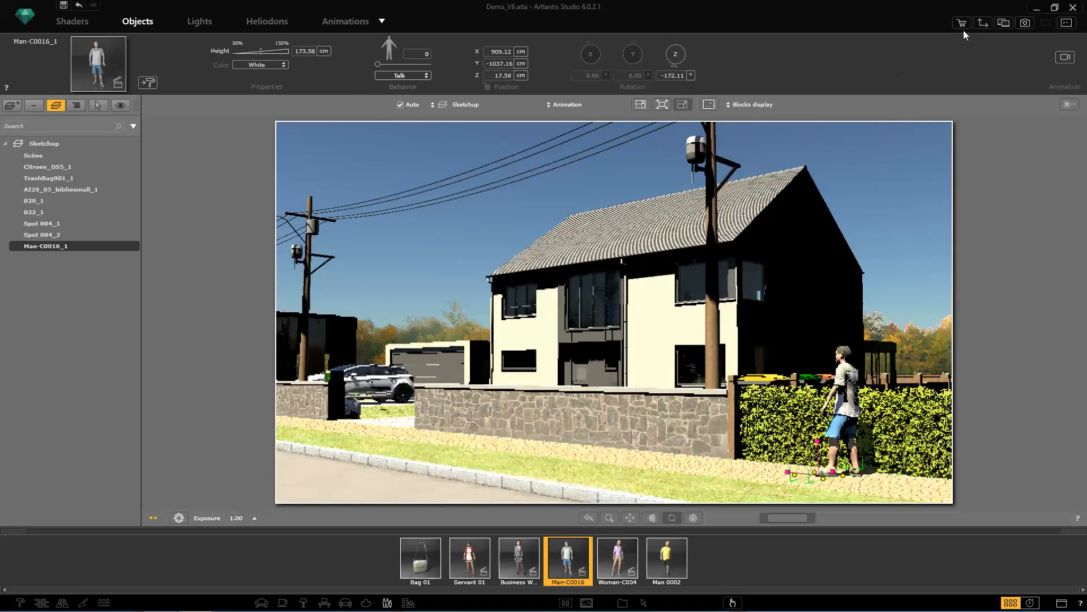
Draw a straight path for the man along the sidewalk past the house in the 2D view and keep the walking loop as his behavior.
click(983, 23)
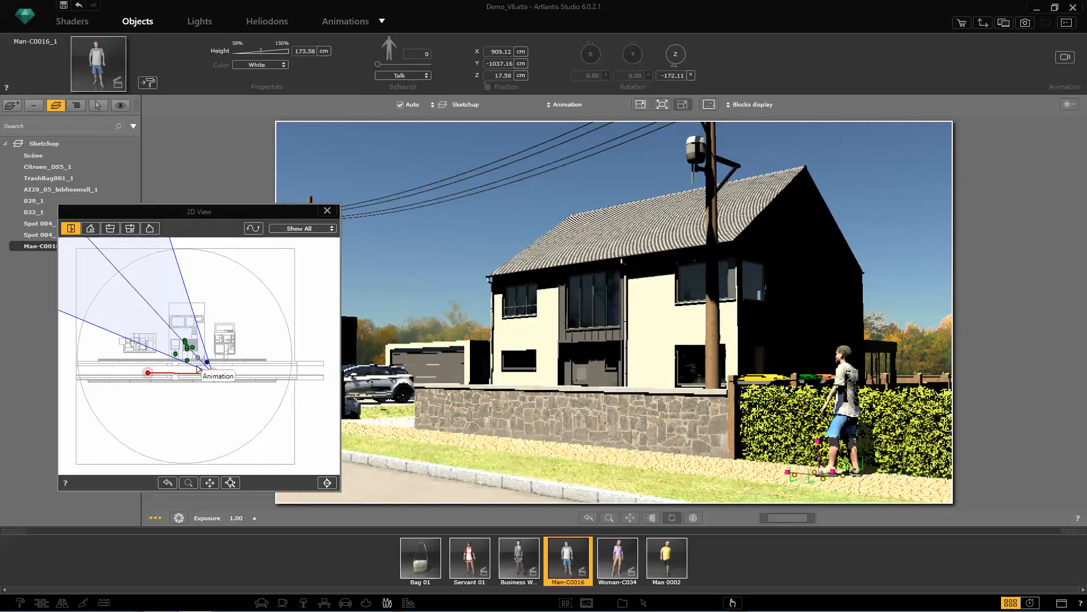
scroll(197, 367, up, 5)
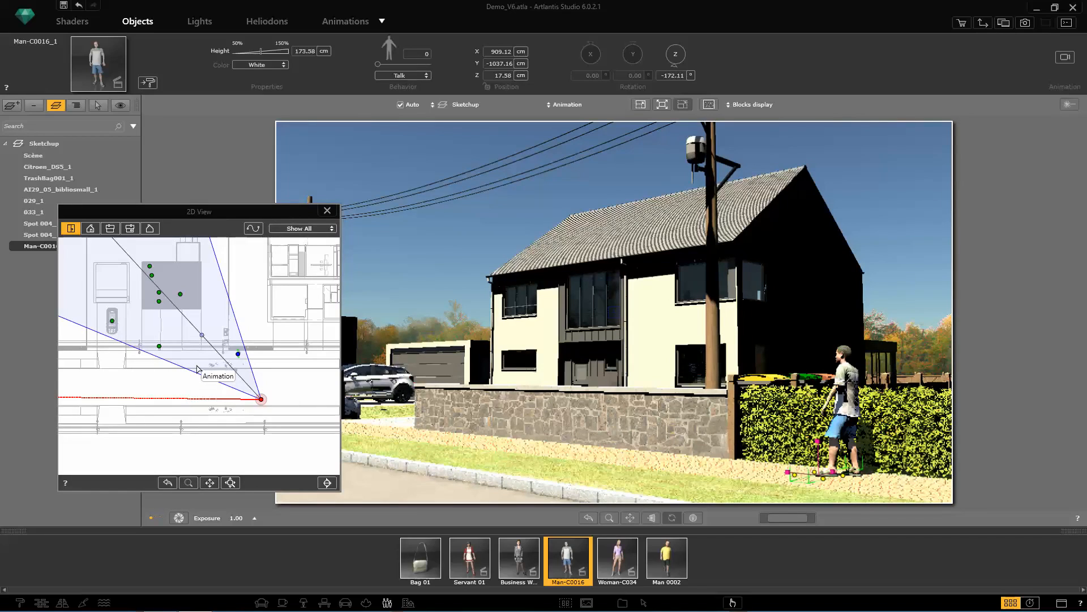
scroll(197, 368, up, 3)
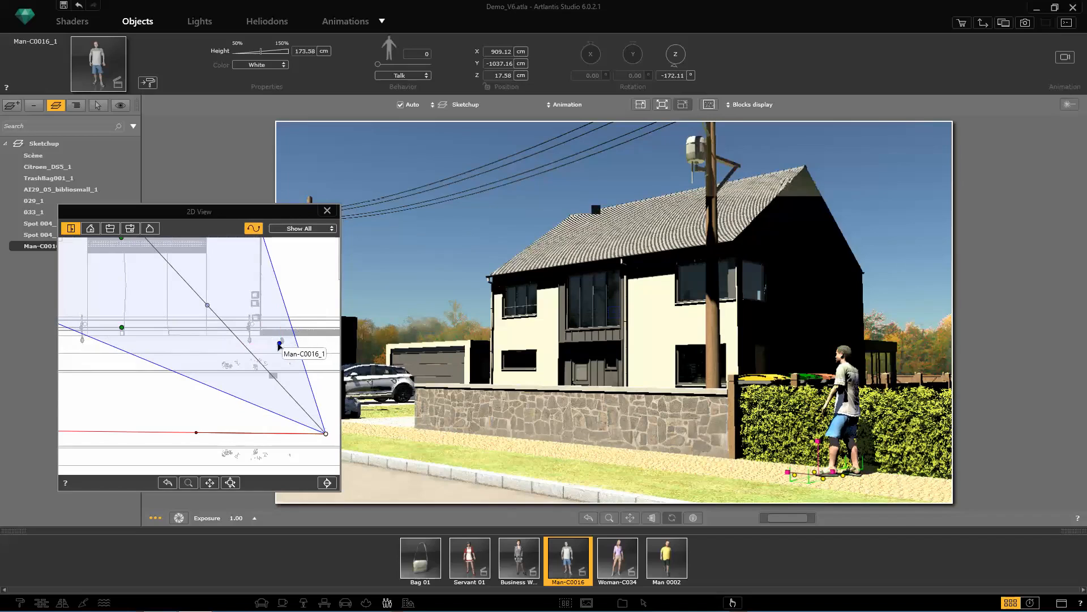
click(77, 347)
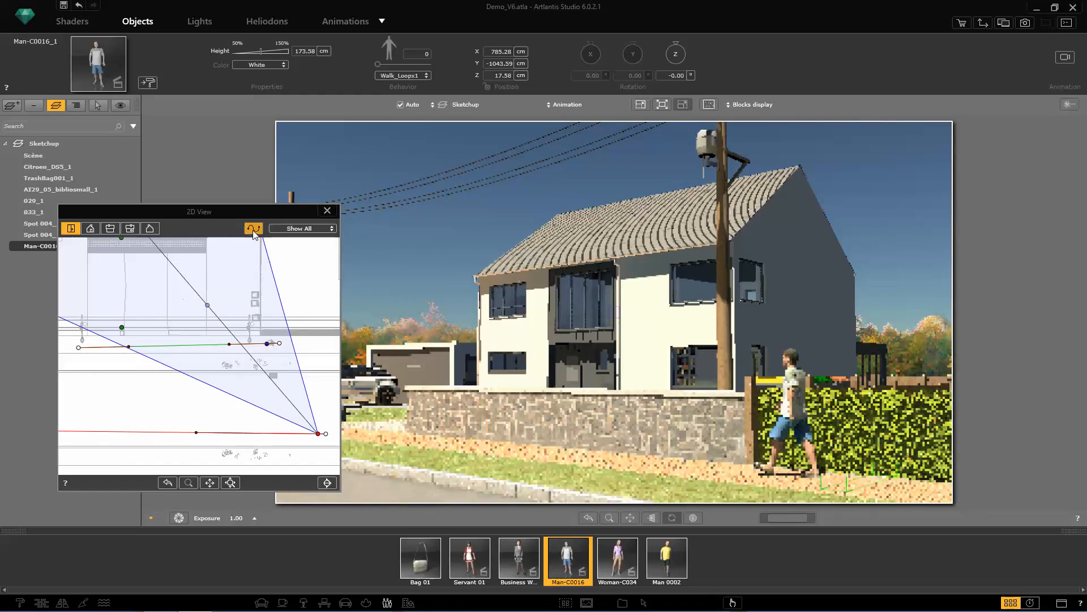
click(253, 228)
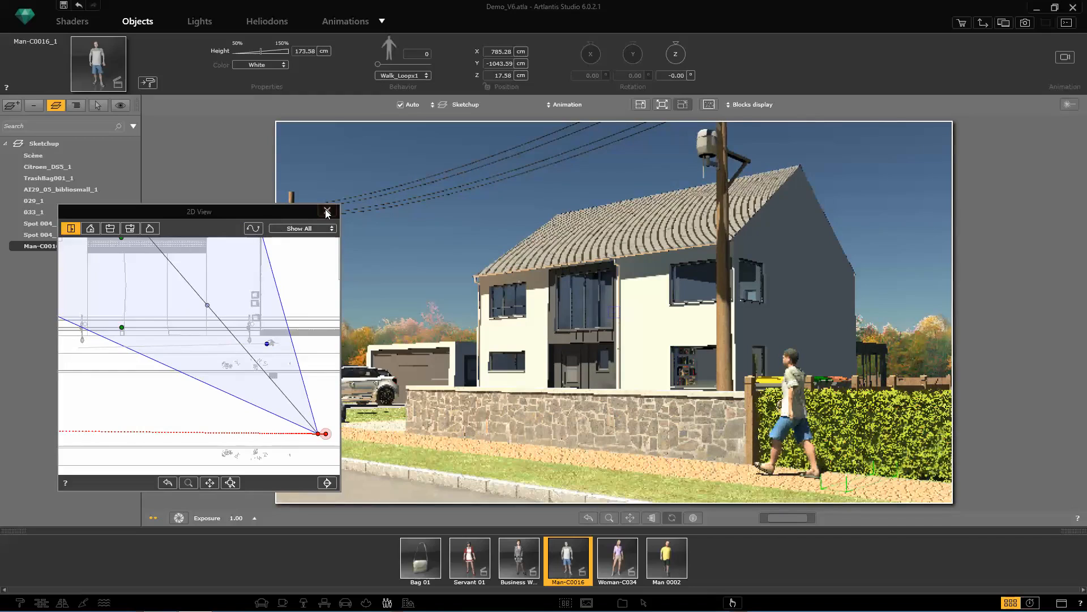
click(327, 212)
click(406, 76)
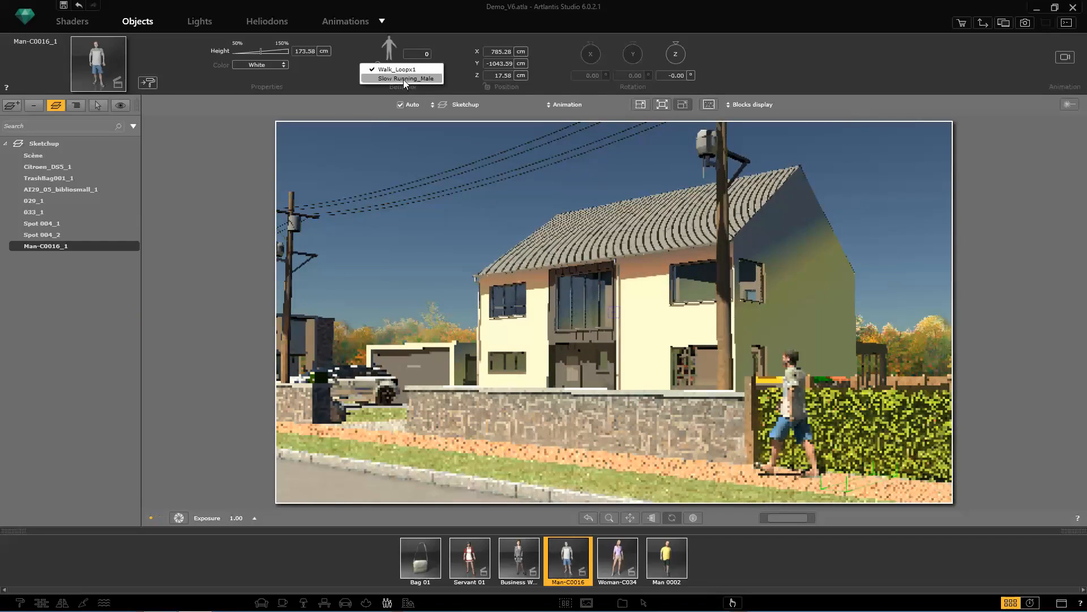
click(403, 69)
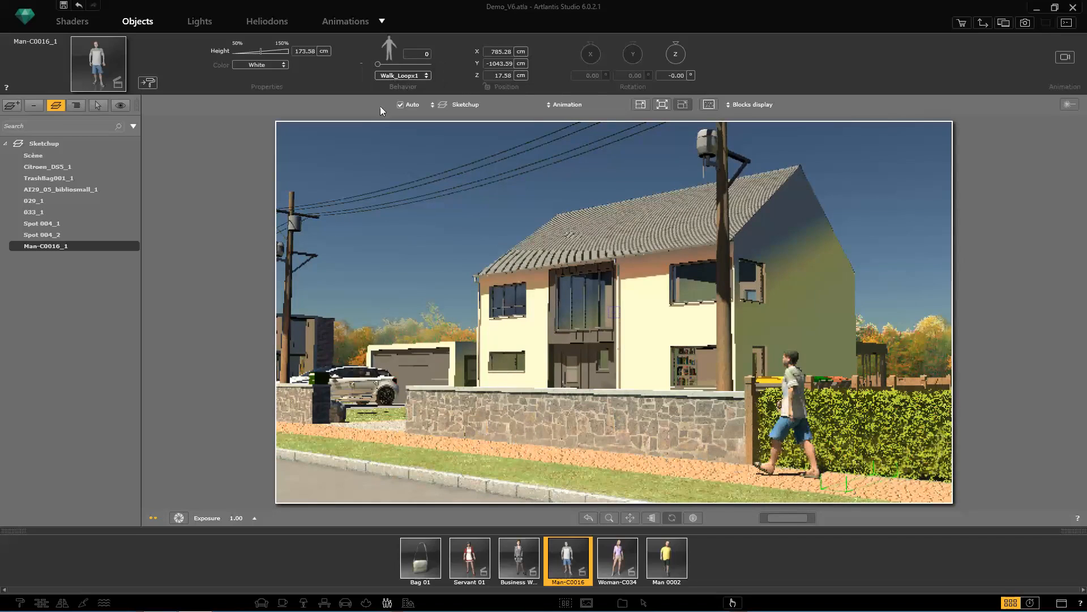
Record a time-of-day animation for the DEMO heliodon from the first to the last frame, setting the hour to 17 at the last frame.
click(1031, 603)
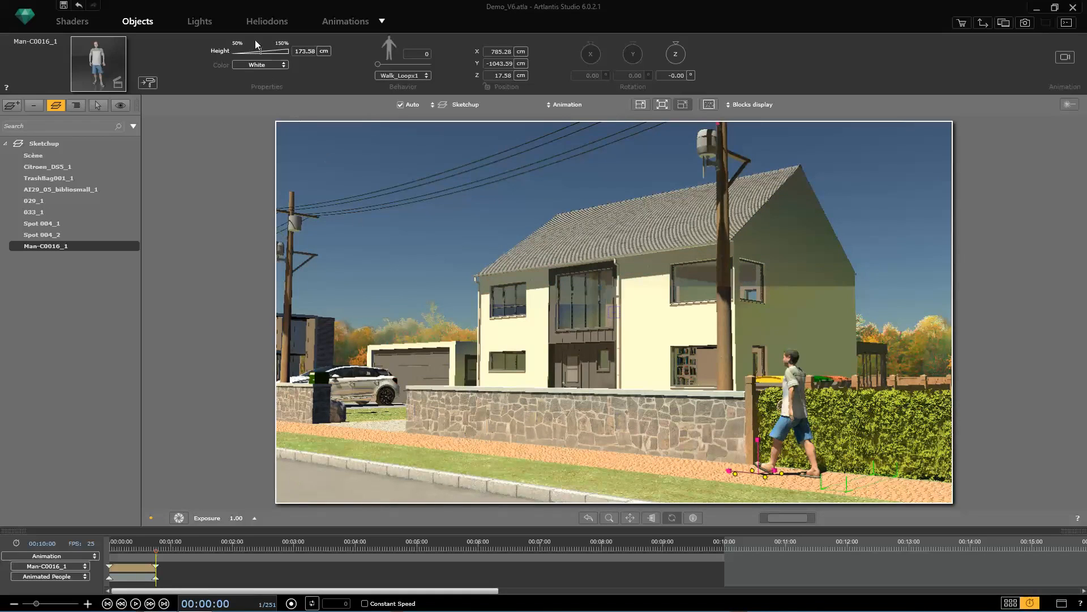
click(260, 20)
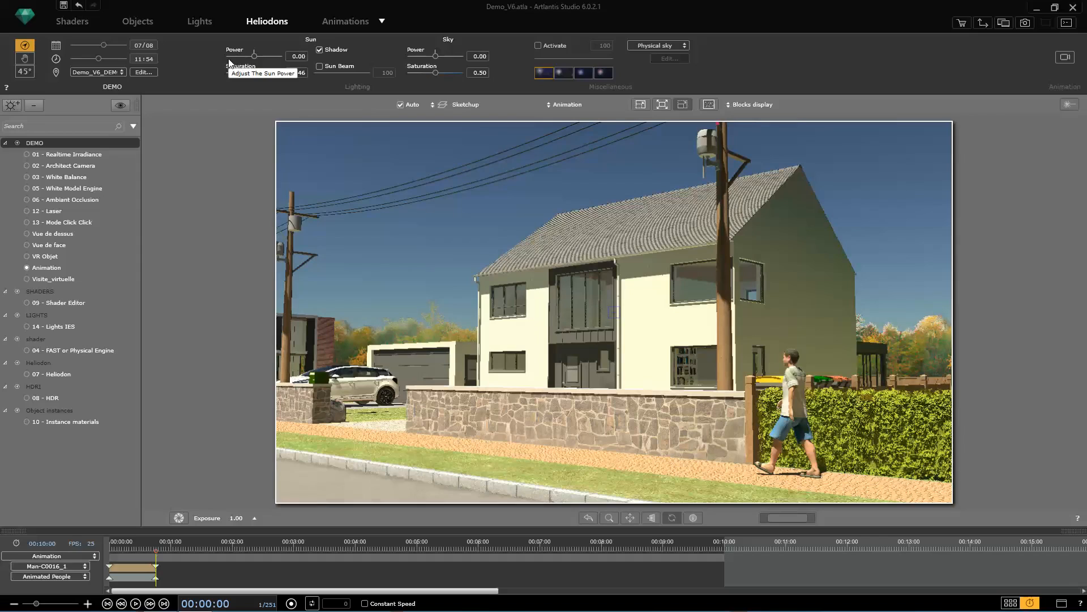
click(291, 604)
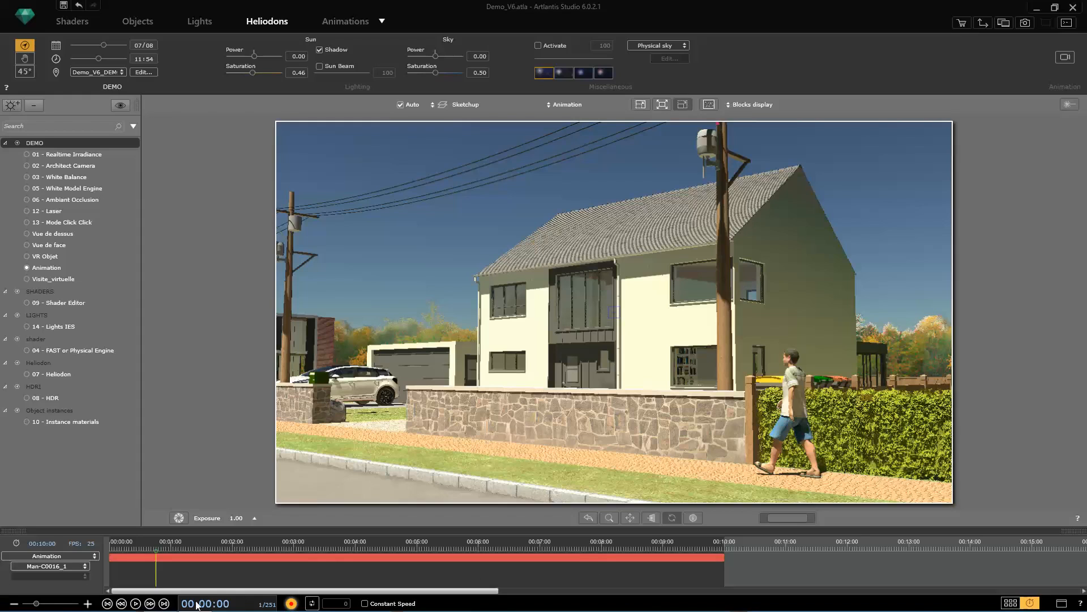
click(107, 603)
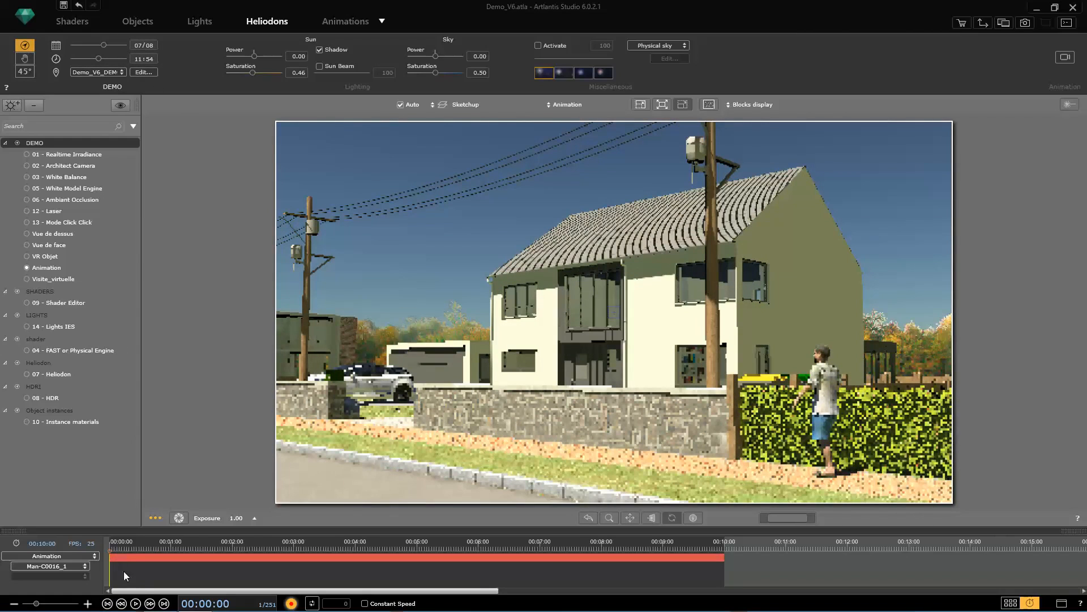
click(163, 604)
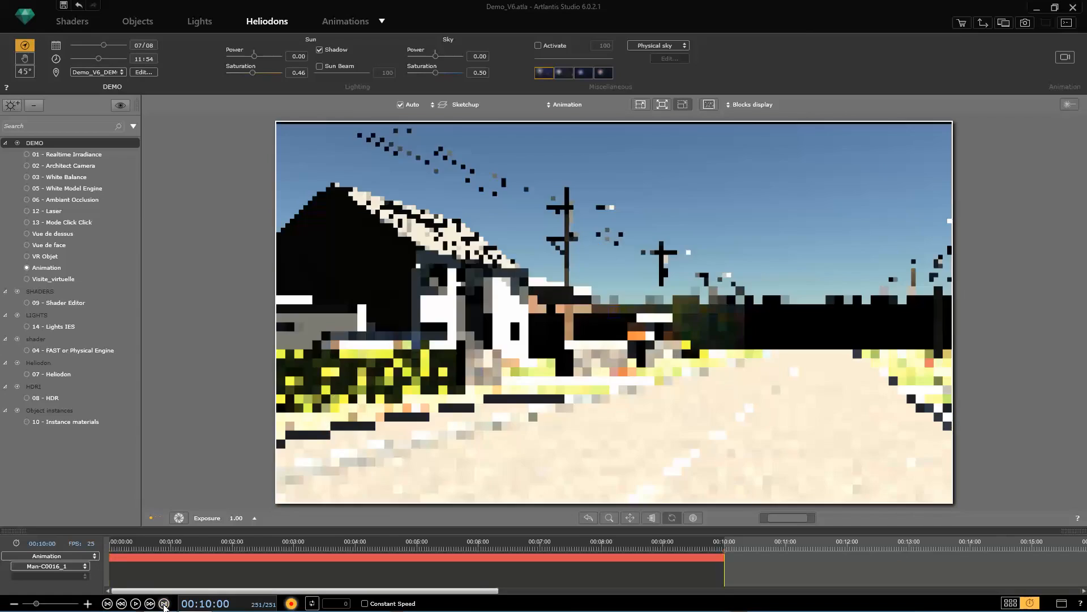
click(138, 60)
text(17)
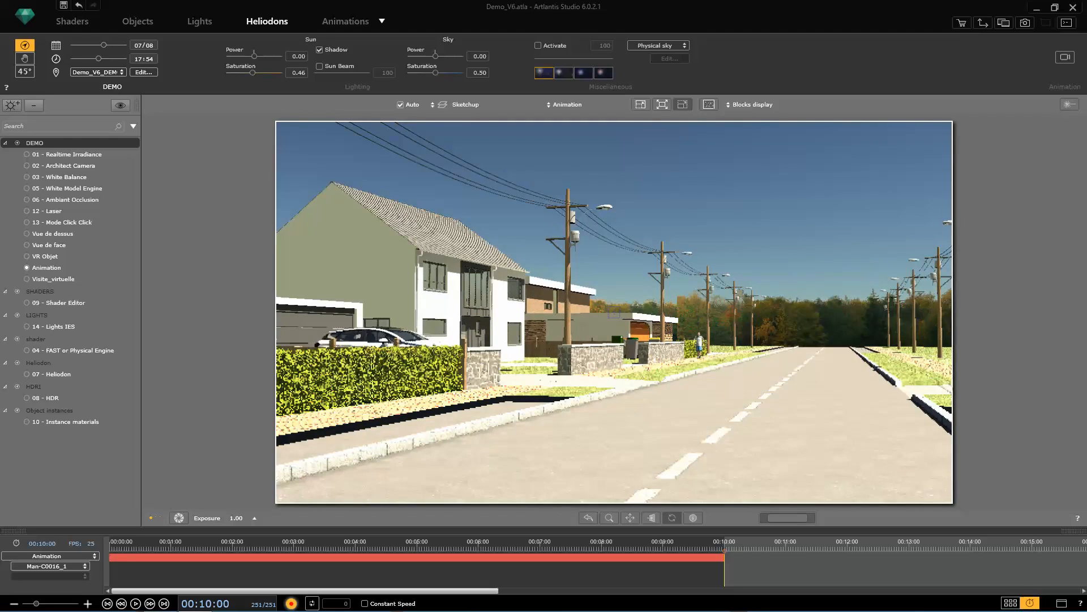
key(Return)
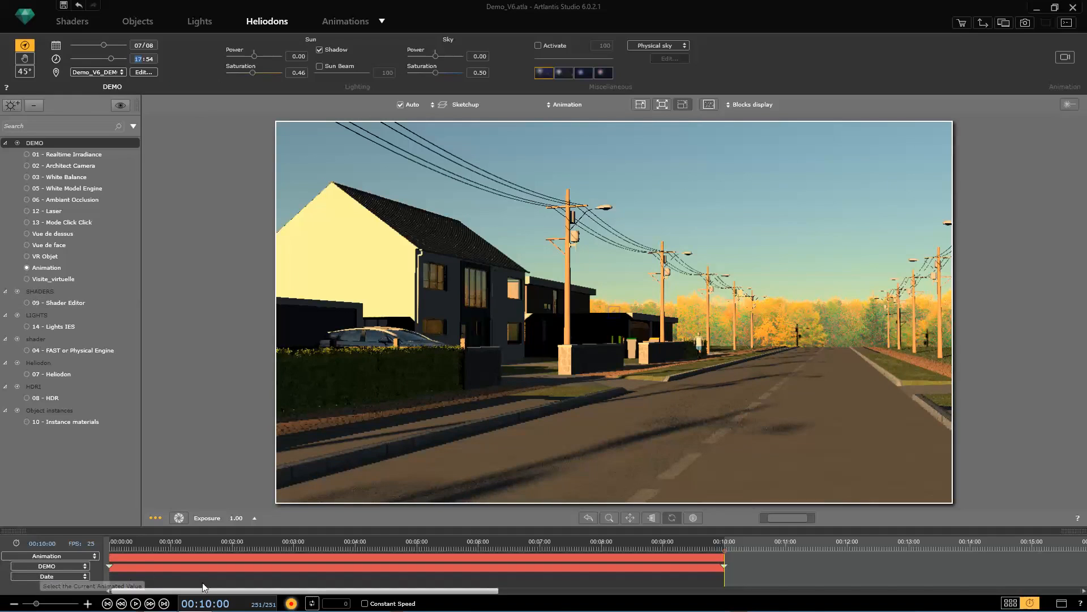
Stop recording the heliodon animation and check the sunlight at the first and last frames.
click(291, 603)
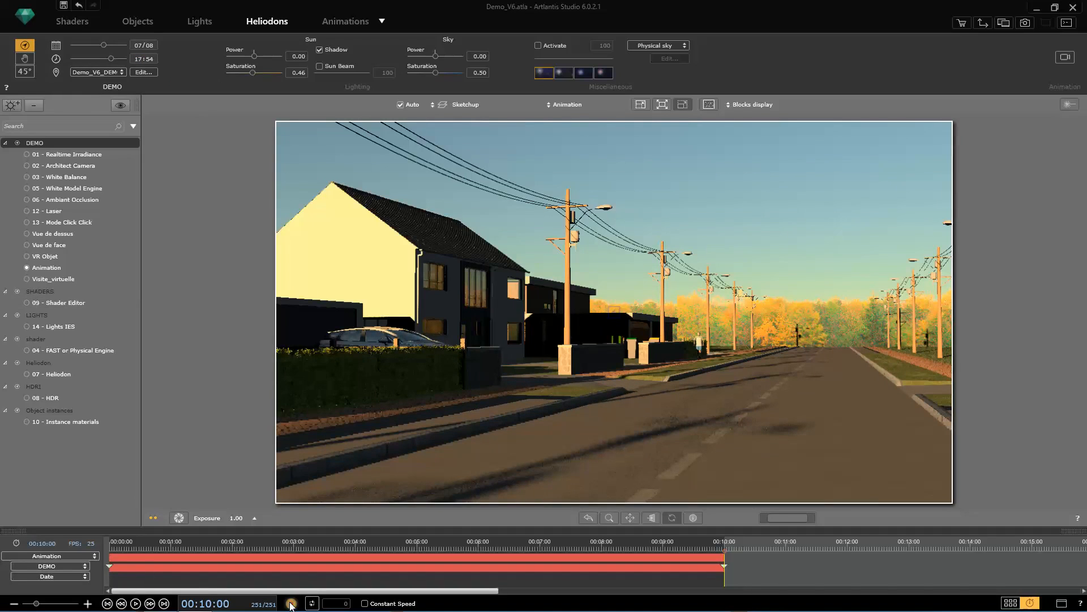
click(107, 604)
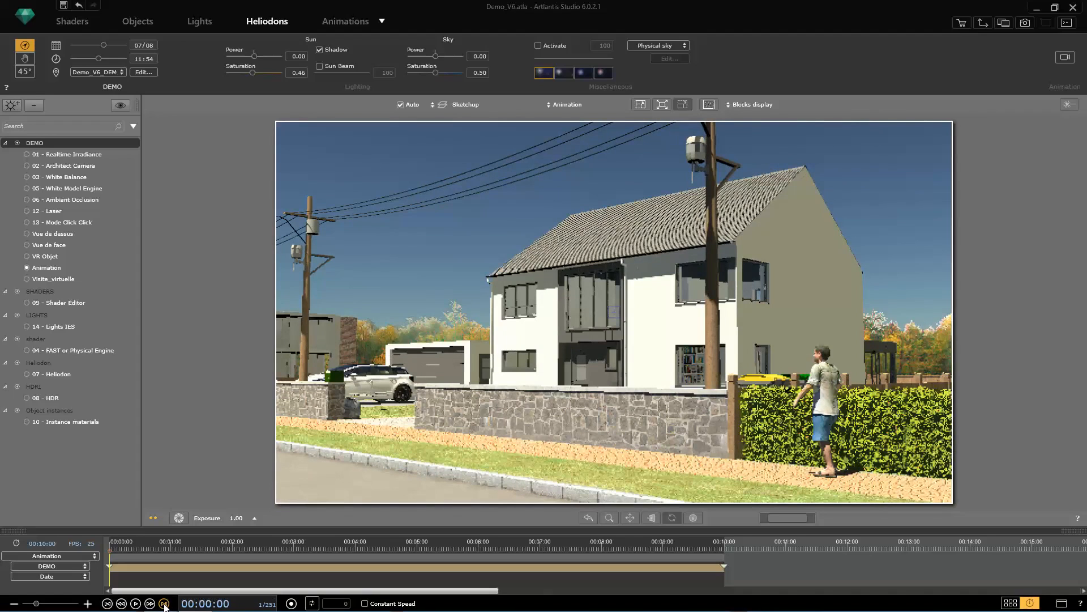
click(164, 604)
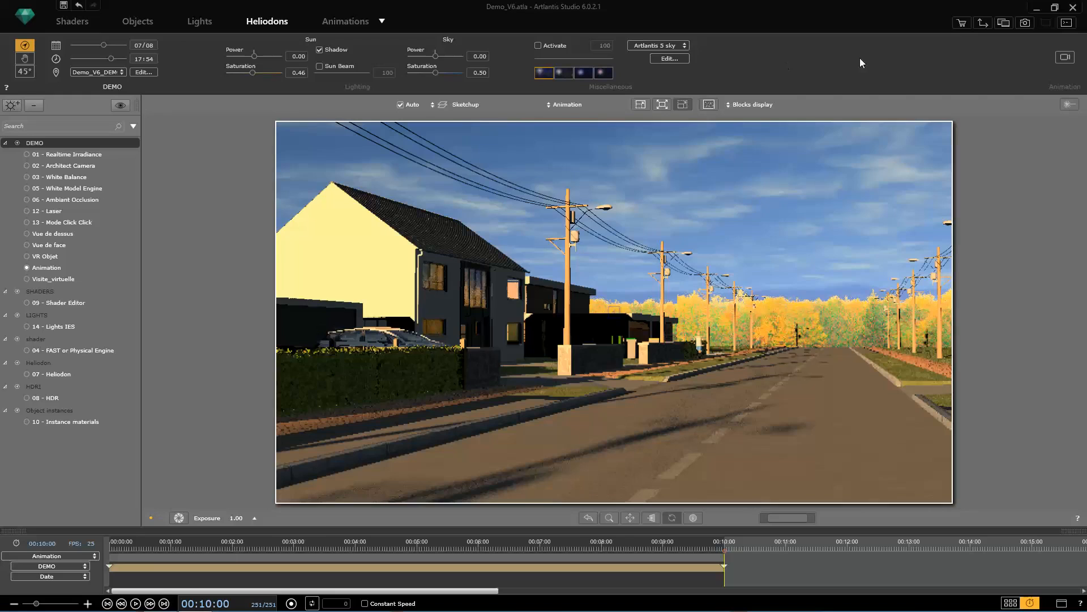
Look at the cloud animation and wind direction settings of the heliodon sky and close them without changes.
click(1068, 57)
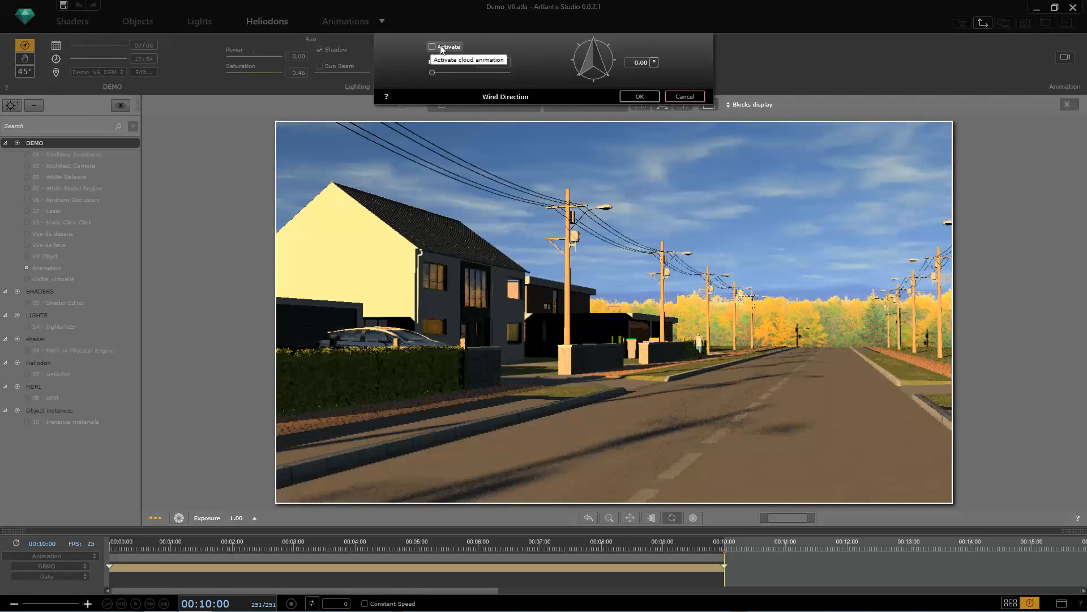
click(683, 97)
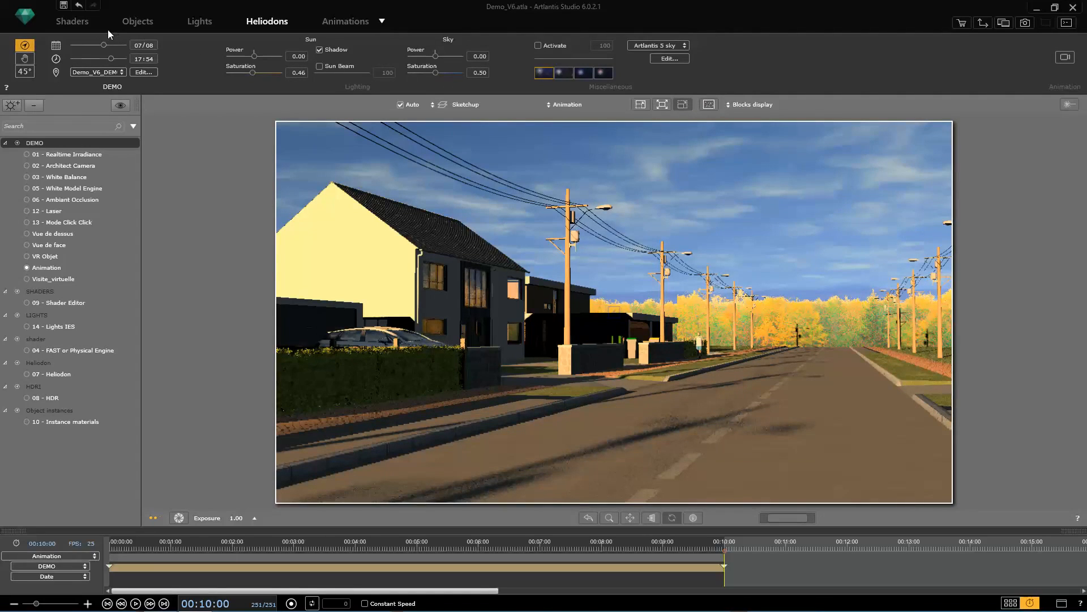
Search the shaders for WAT, select Water_Pool_Light_30 and activate its water surface animation.
click(77, 22)
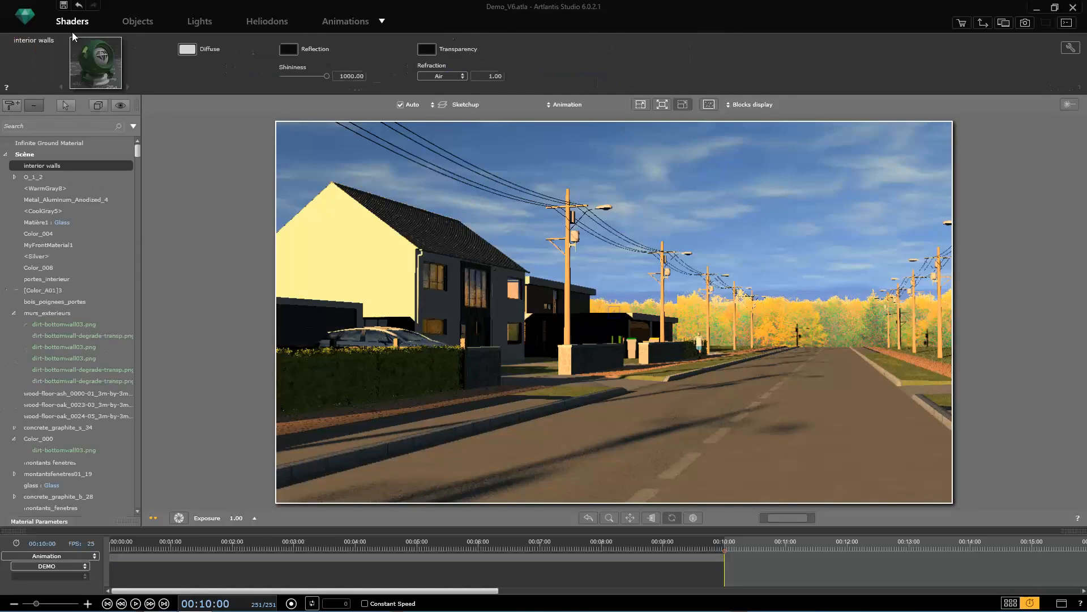
click(36, 126)
text(WAT)
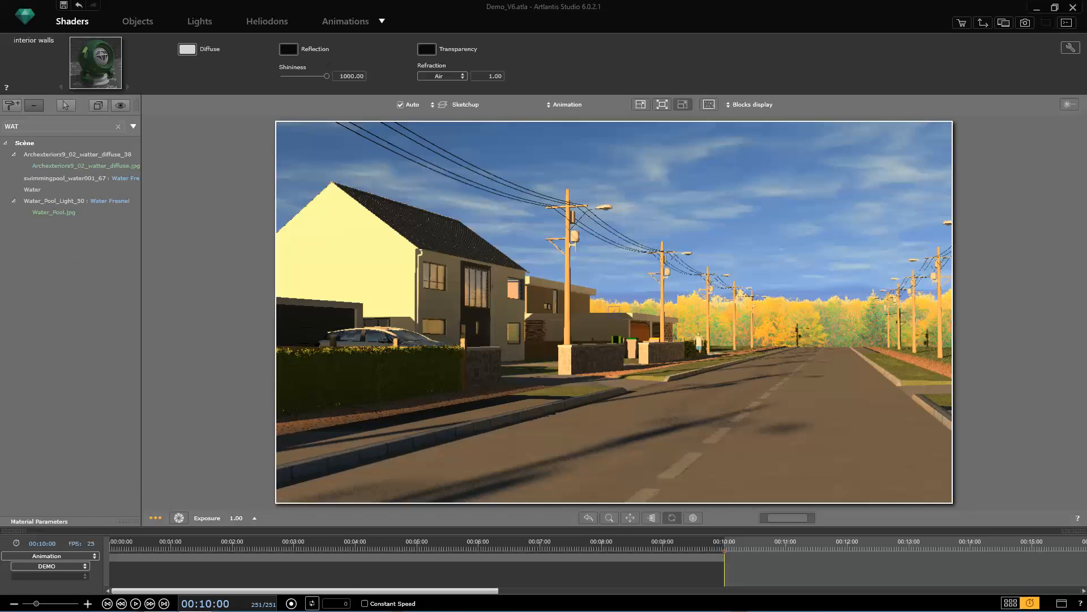
click(46, 203)
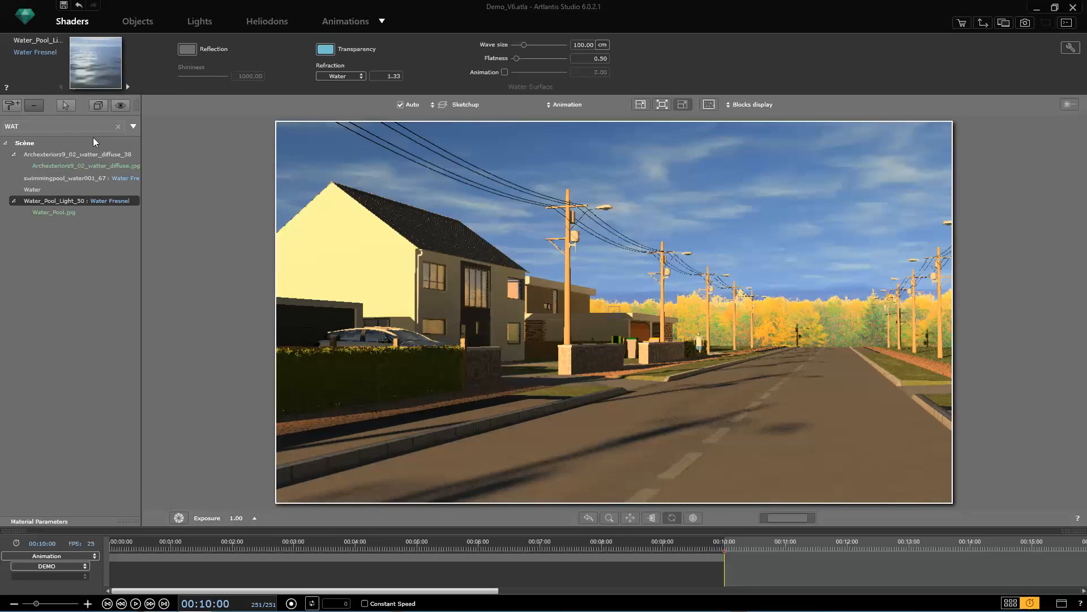
click(504, 72)
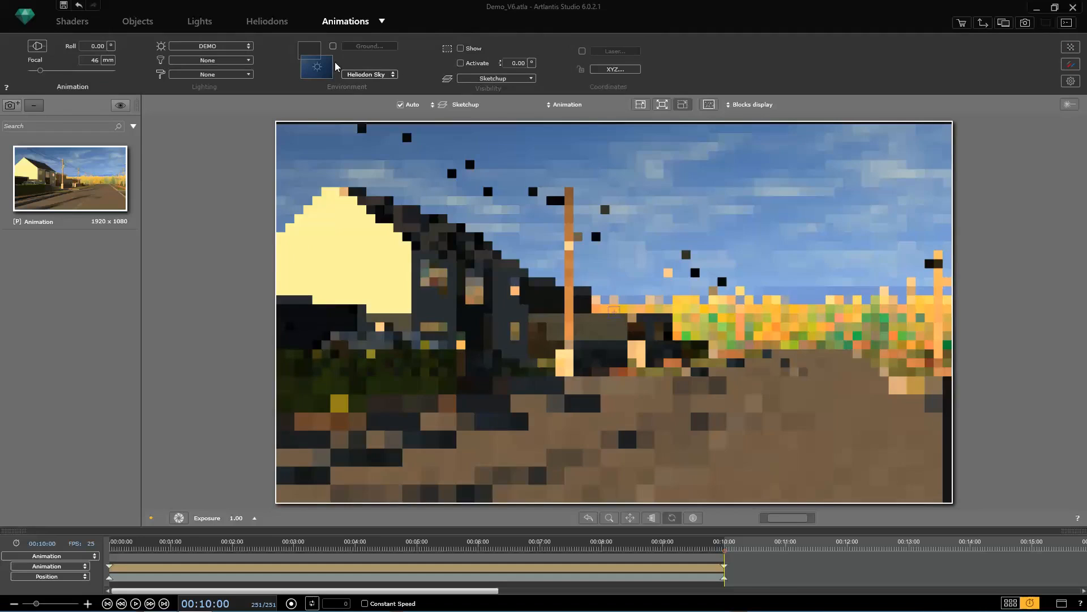
Examine the final rendering settings and the available output file formats for the animation, and close them without rendering.
click(1025, 23)
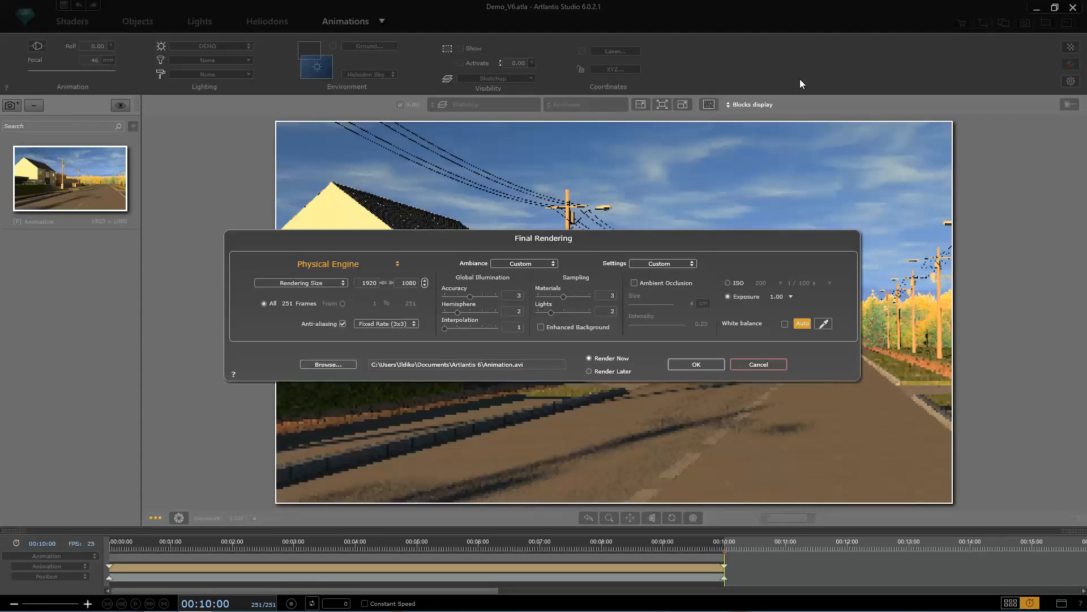
click(320, 365)
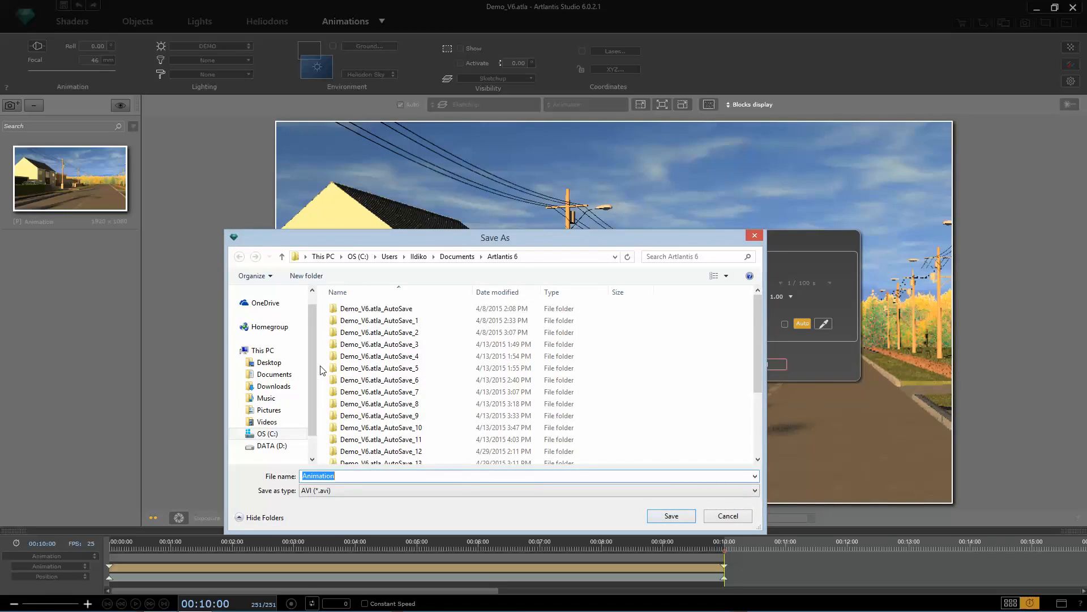
click(366, 490)
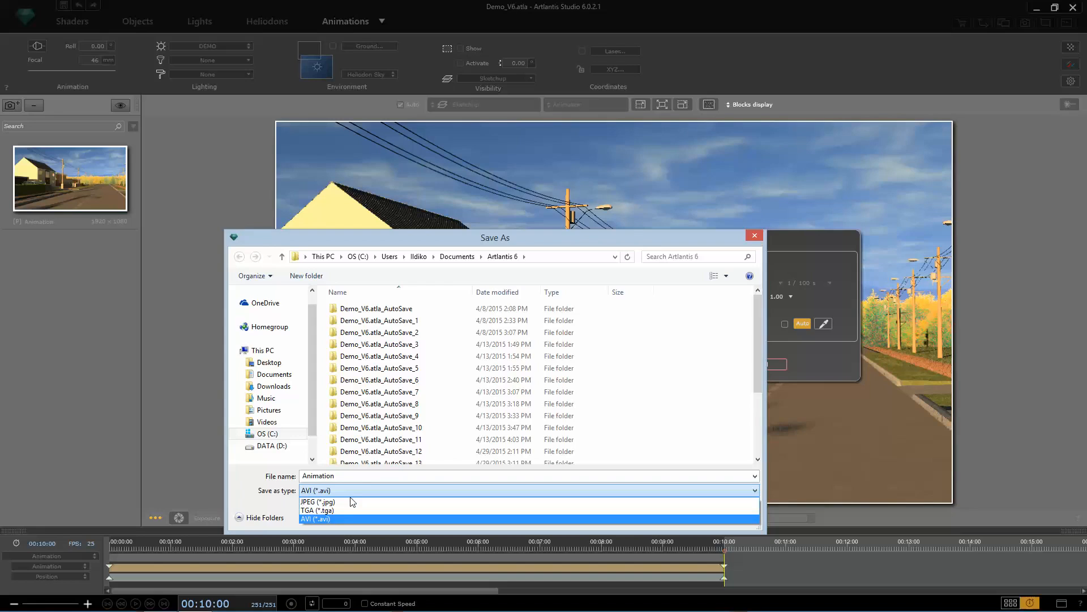
click(350, 491)
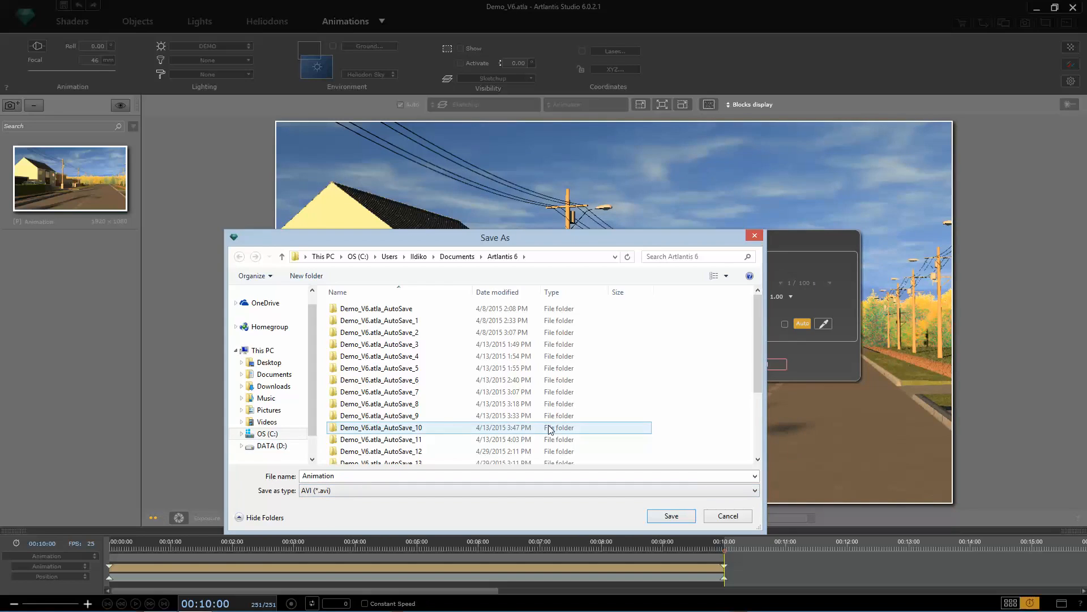
click(718, 516)
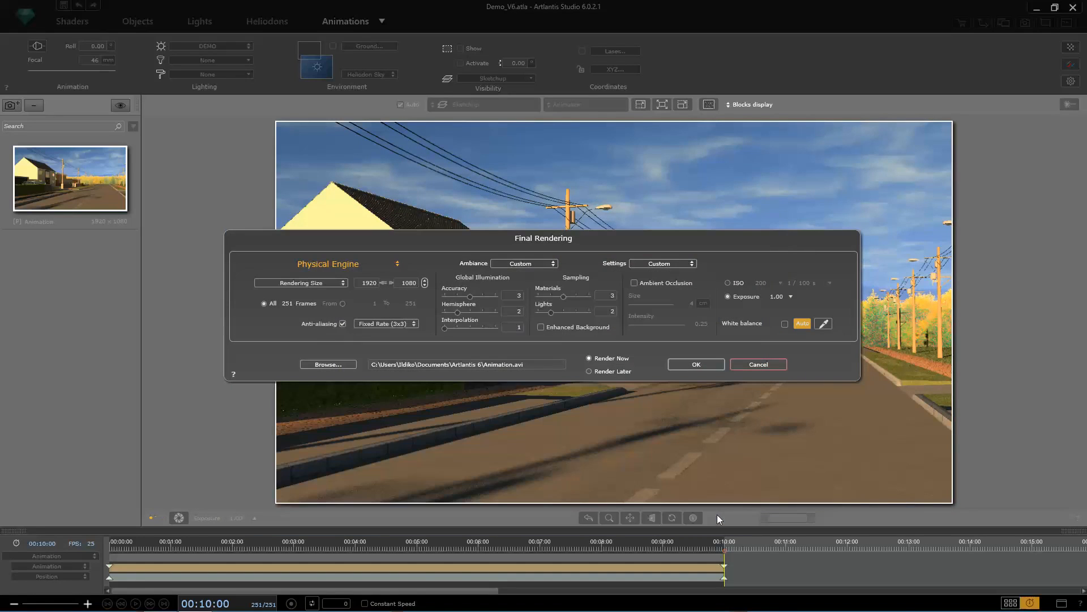
click(766, 365)
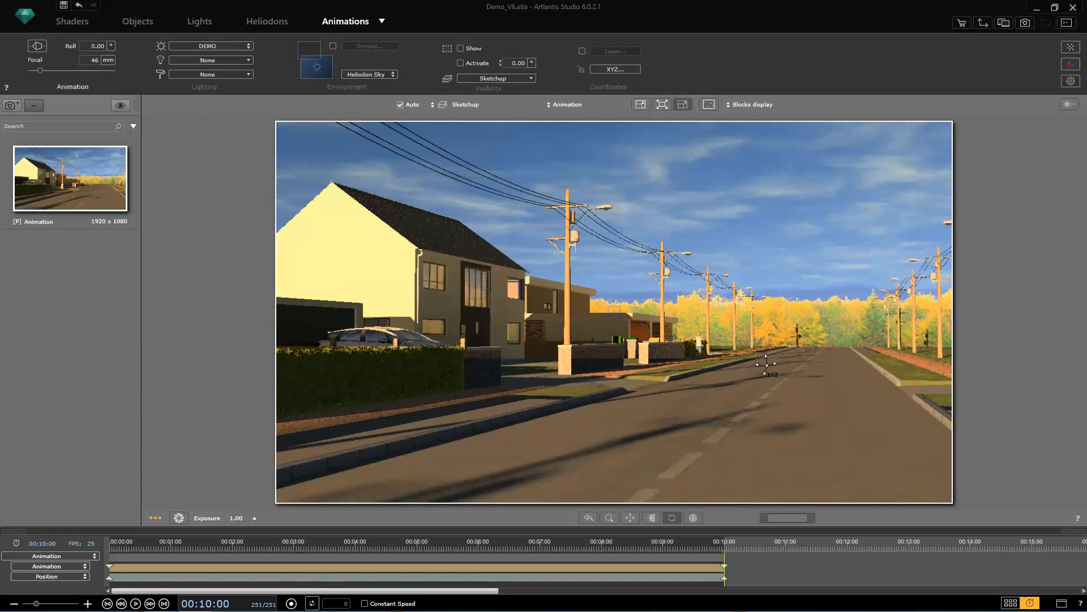